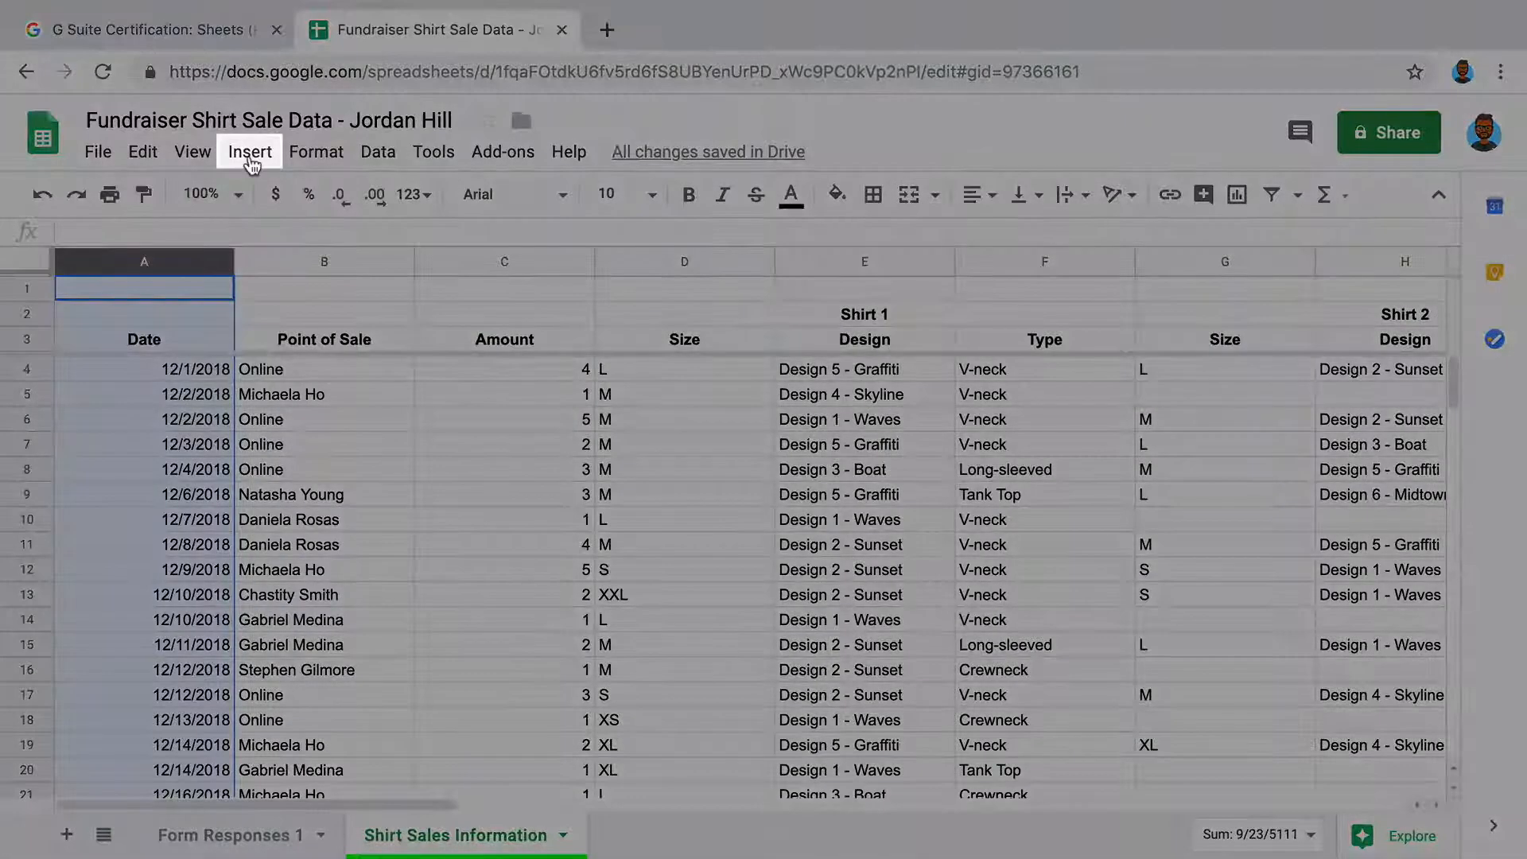
Insert a blank column before the Date column and freeze the first column of the sheet
left_click(249, 158)
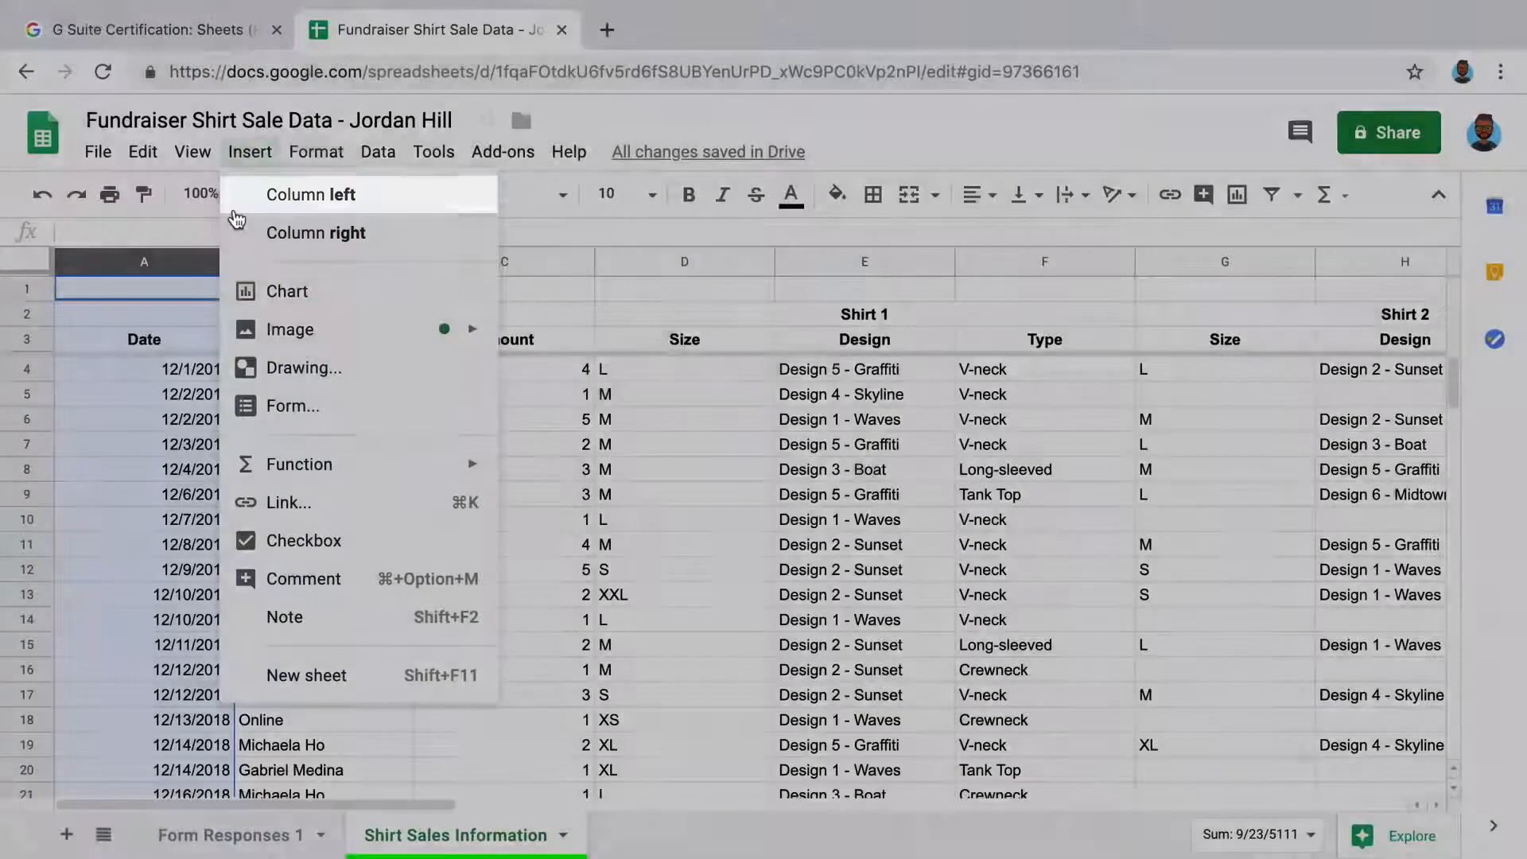
left_click(236, 209)
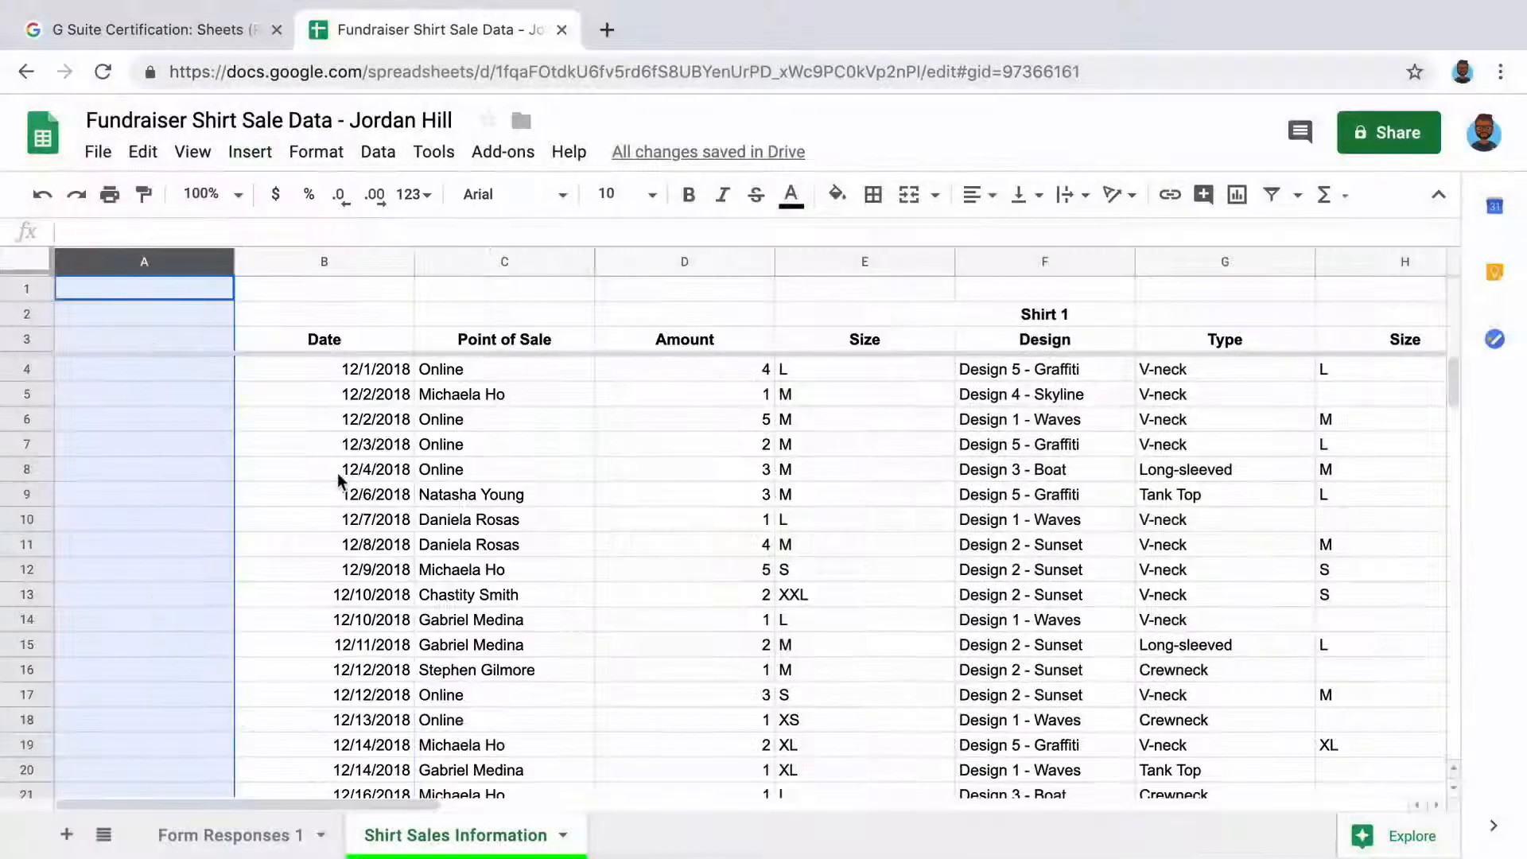
left_click(195, 155)
mouse_move(231, 195)
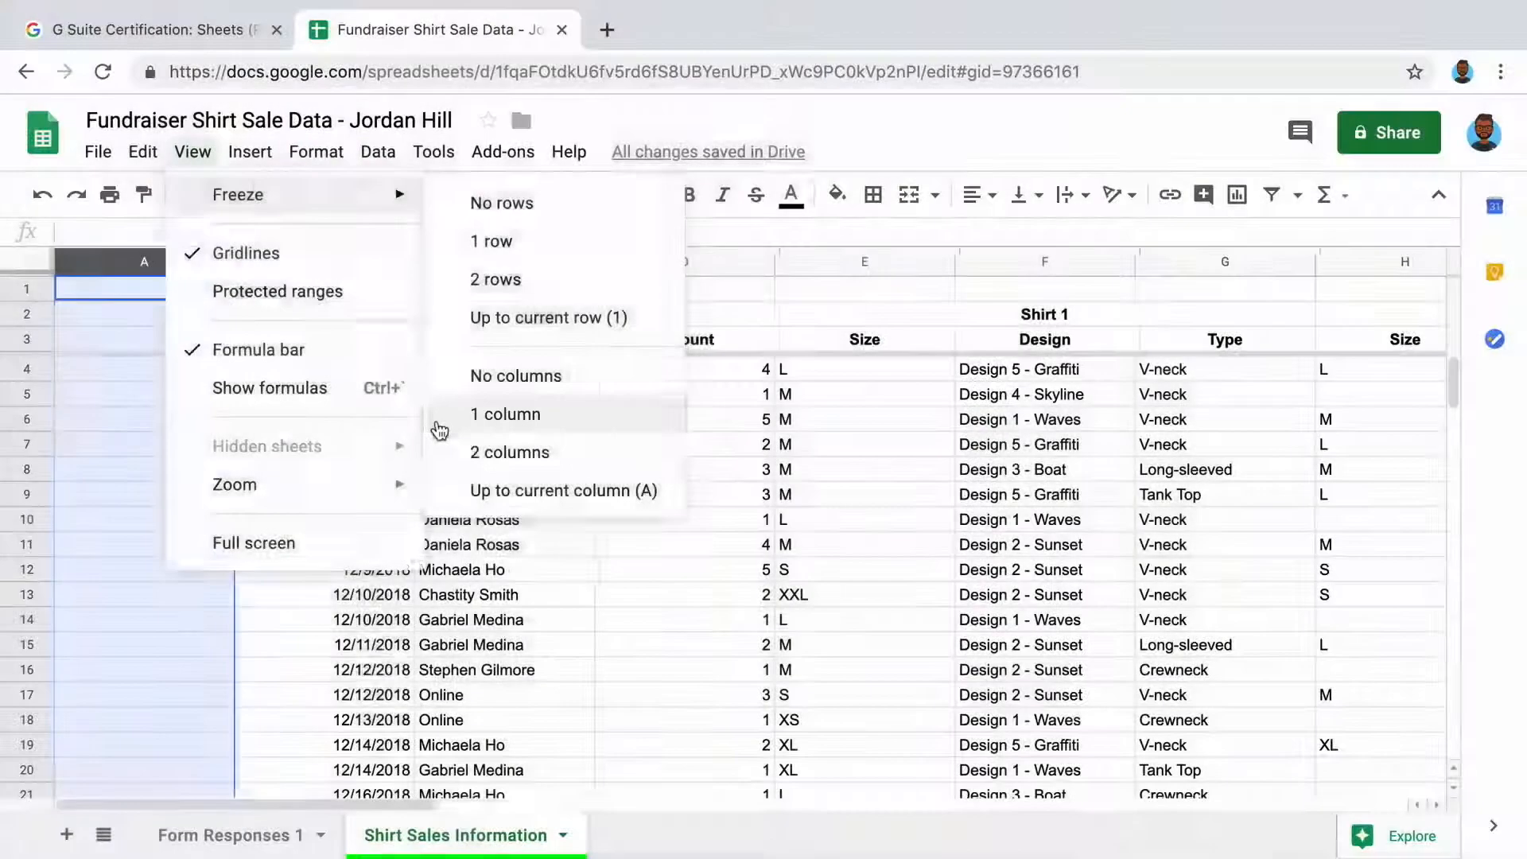
left_click(439, 419)
scroll(436, 420, "right", 5)
scroll(437, 420, "left", 5)
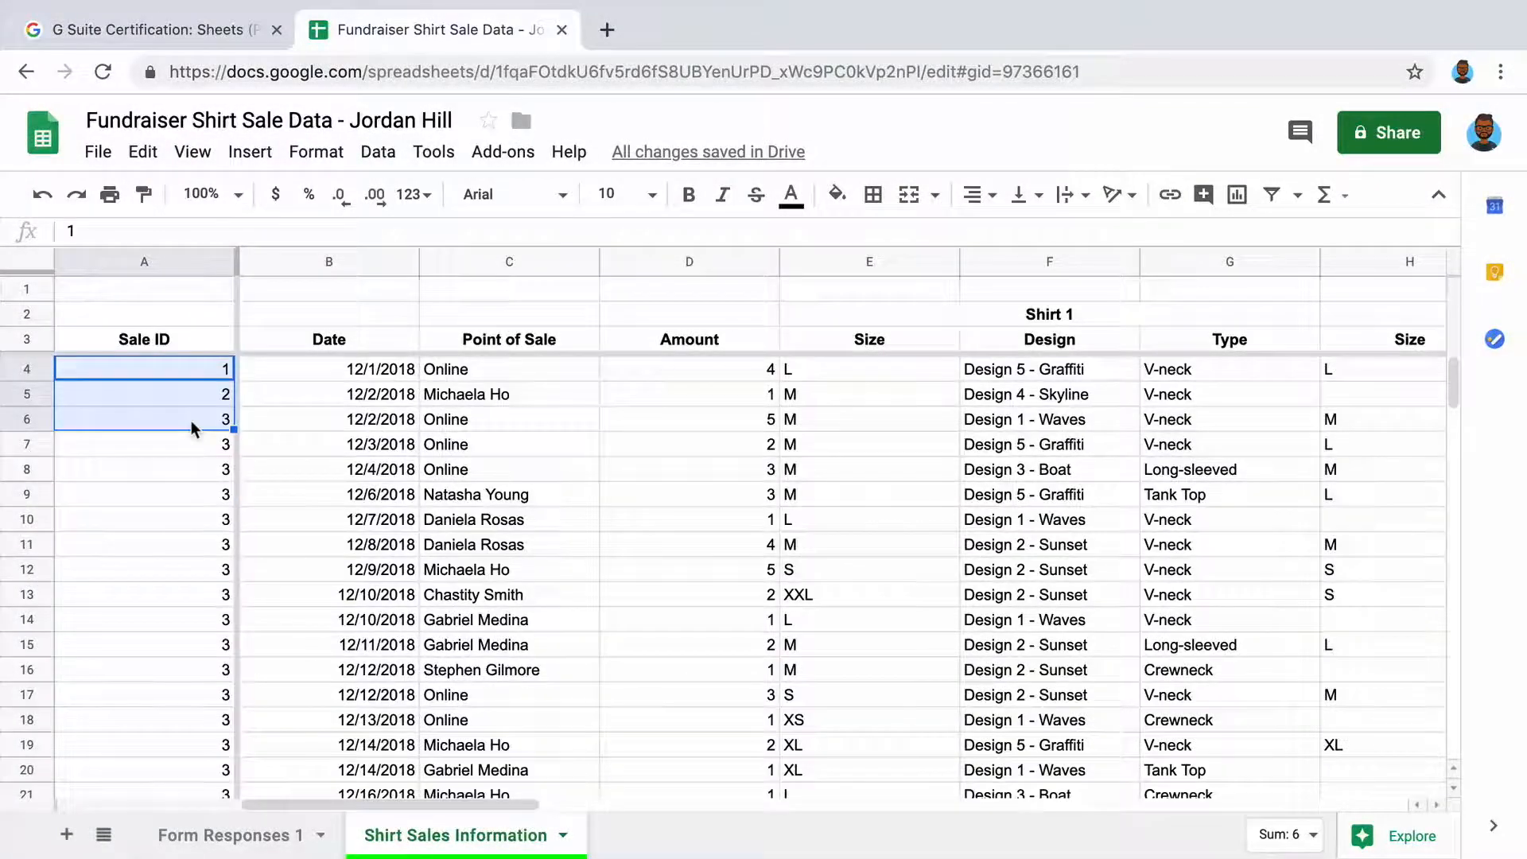
Extend the Sale ID number sequence in A4:A6 down through the last data row
left_click_drag(234, 431, 218, 715)
left_click(183, 743)
scroll(182, 744, "up", 4)
Apply an outer border to the Sale ID column using the thickest solid line style
left_click(144, 262)
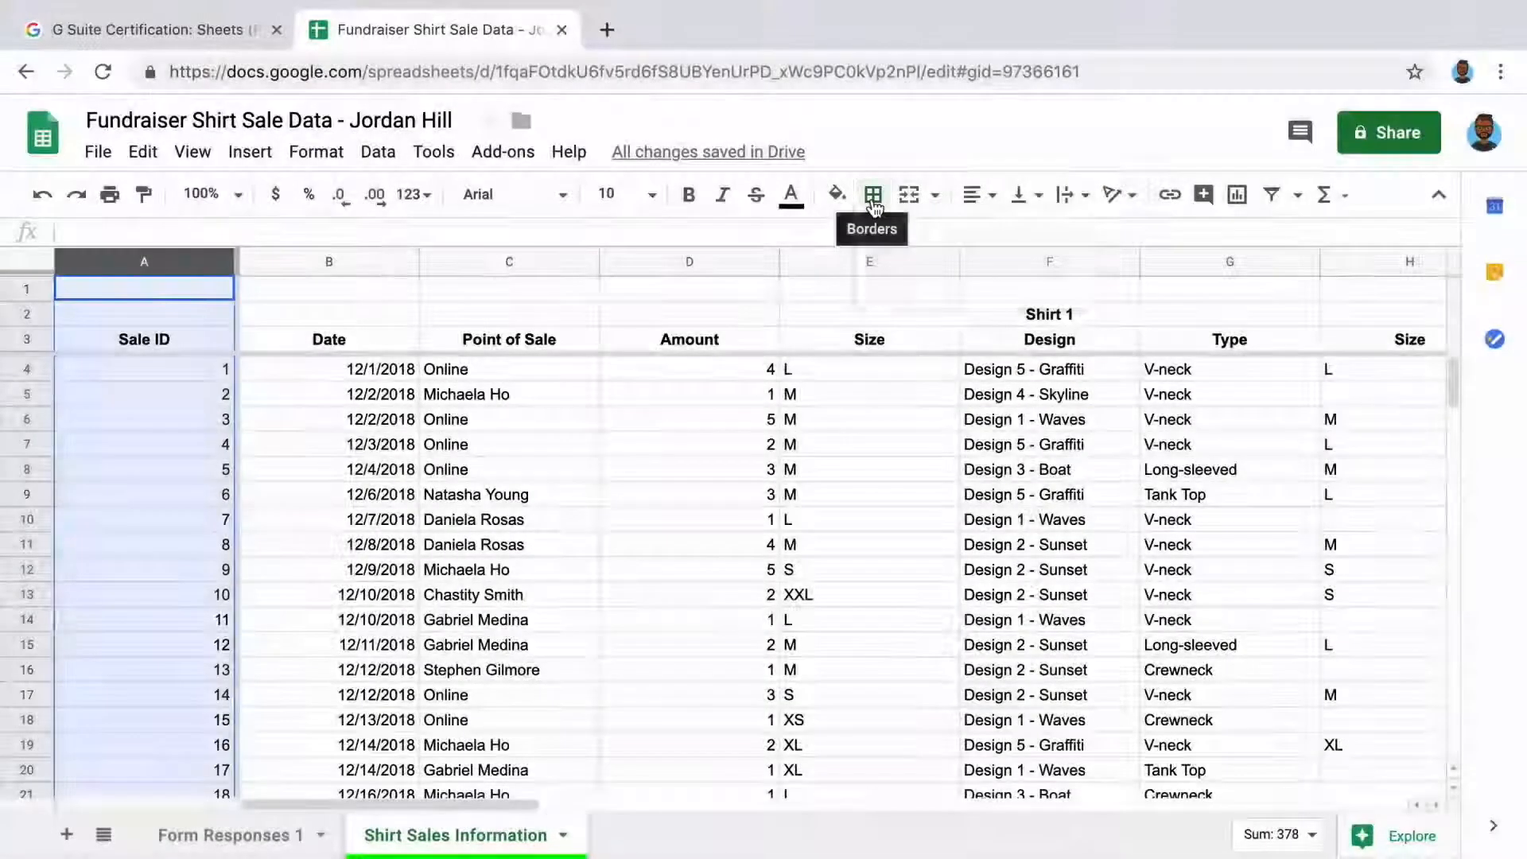
left_click(873, 198)
left_click(1010, 240)
left_click(1058, 279)
left_click(1062, 383)
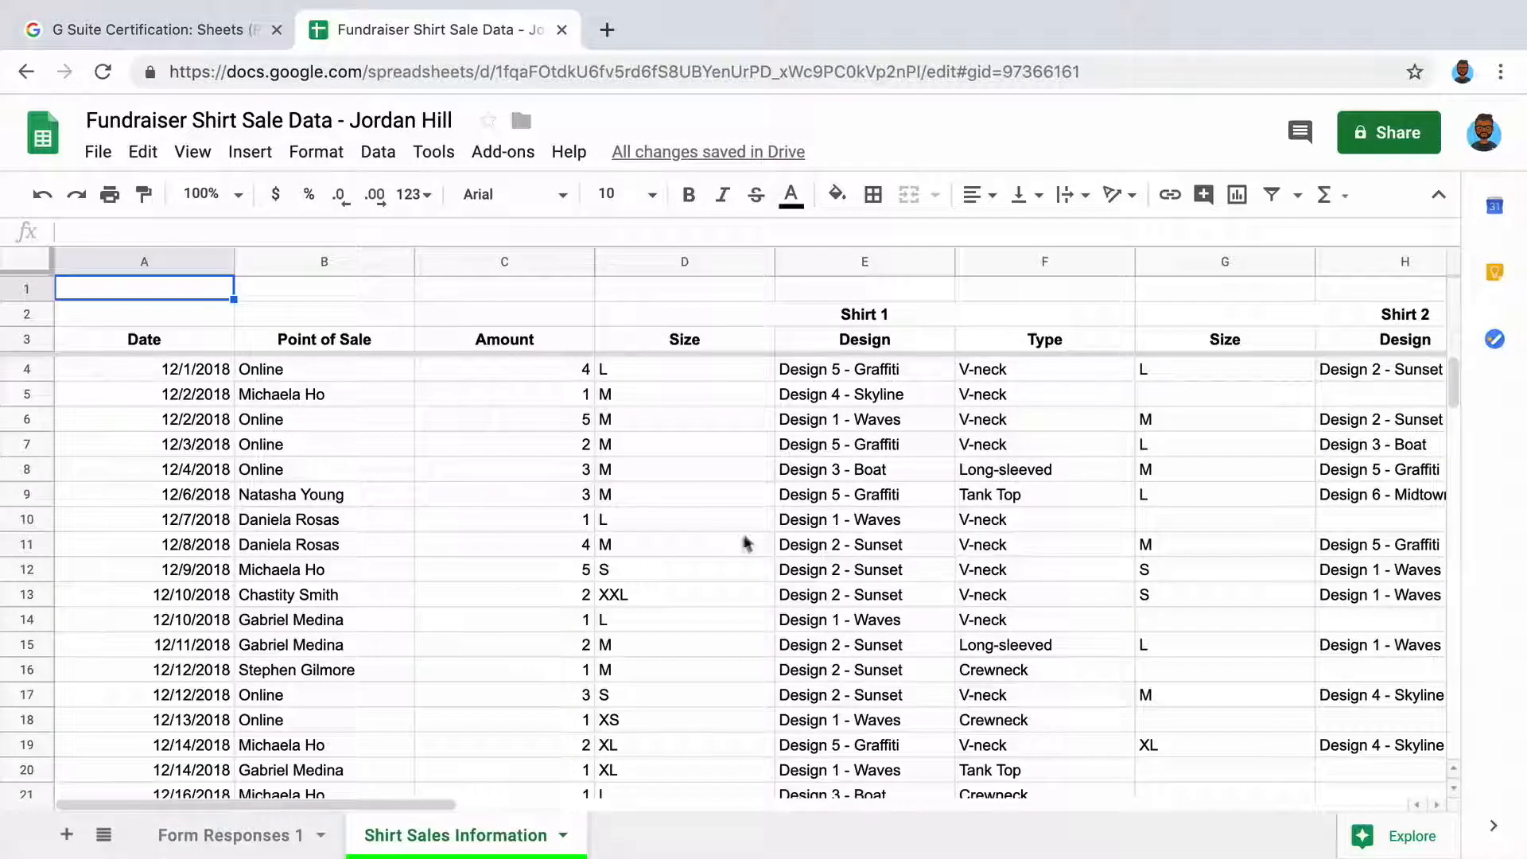
Insert an empty column to the left of the Date column and freeze it as the single frozen column
left_click(151, 263)
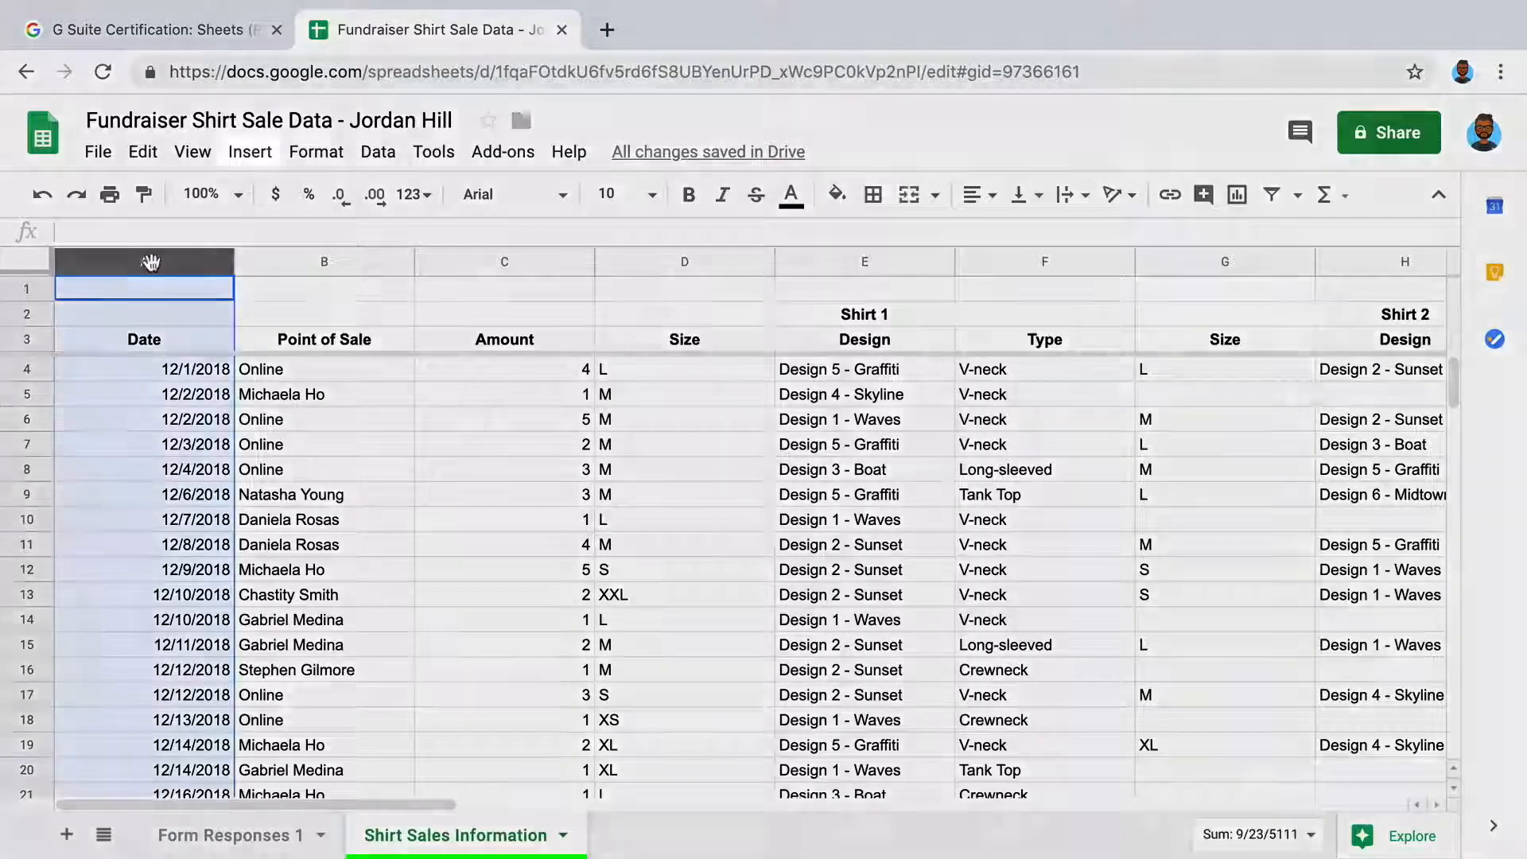
left_click(250, 153)
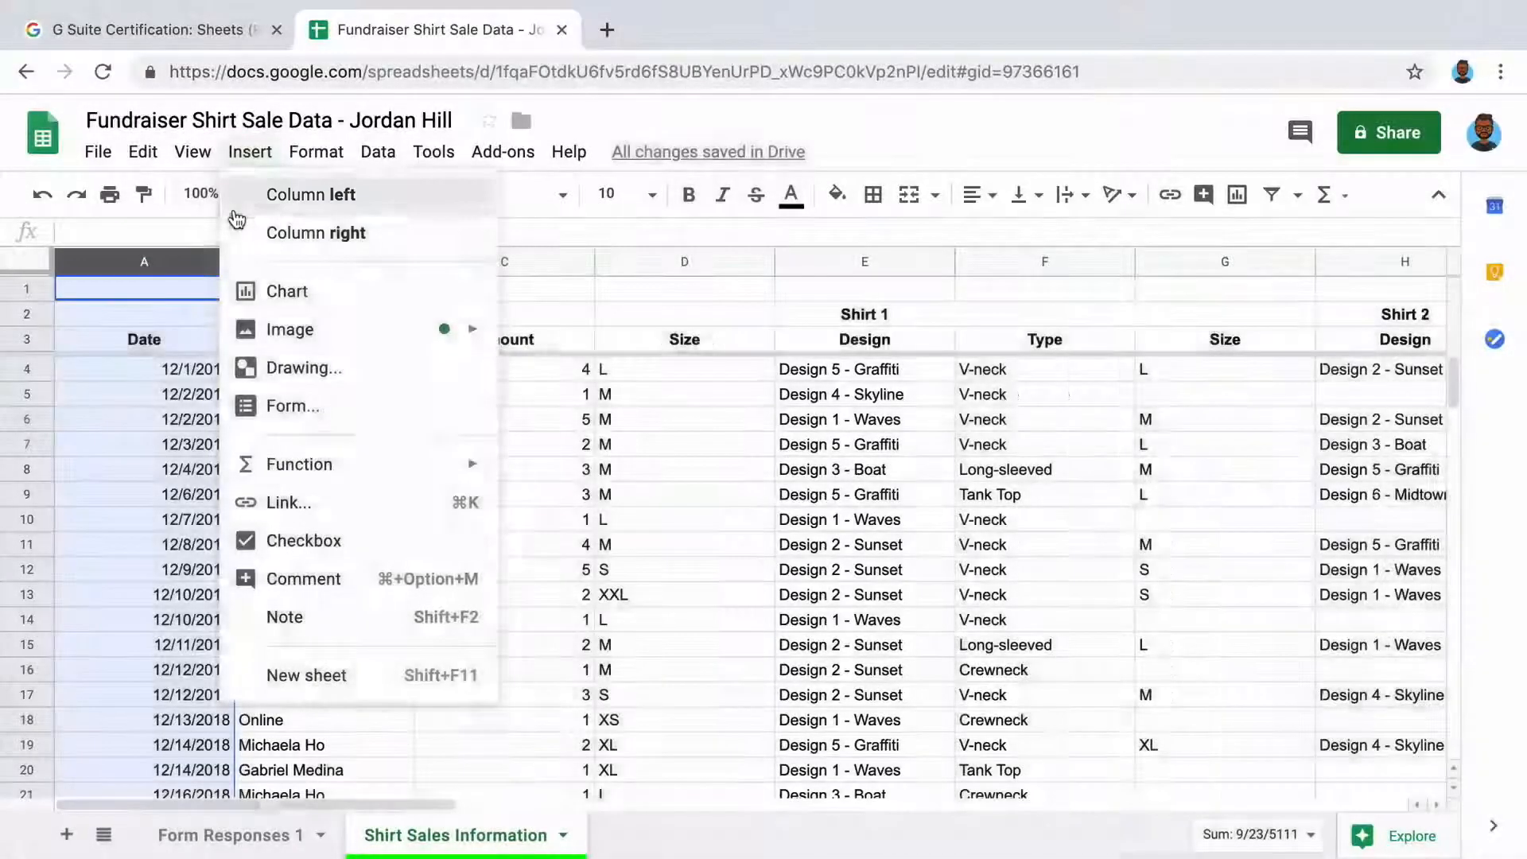
left_click(236, 208)
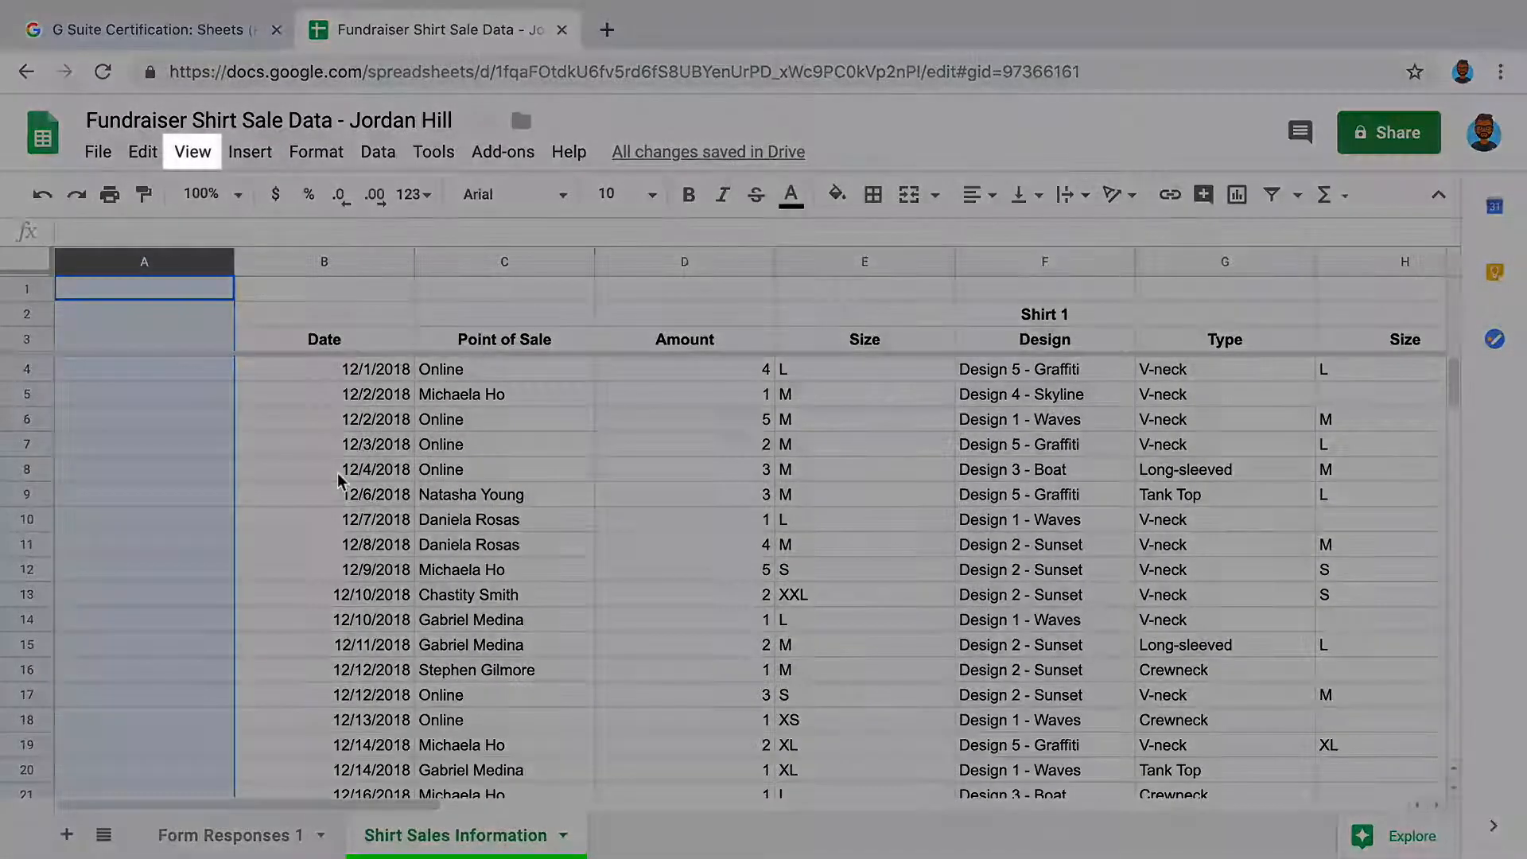
left_click(199, 162)
mouse_move(189, 205)
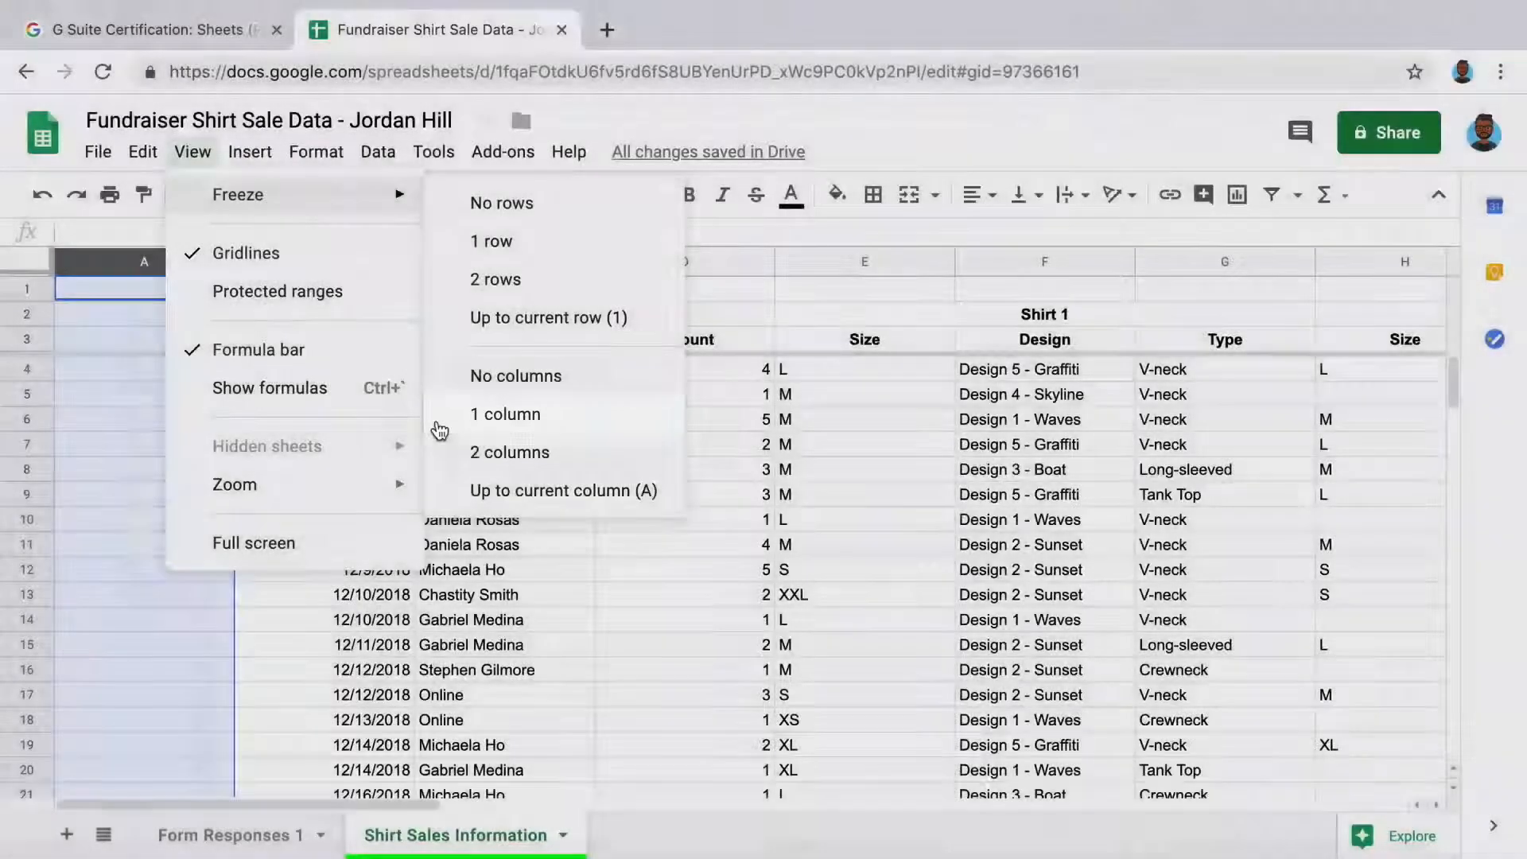
left_click(438, 425)
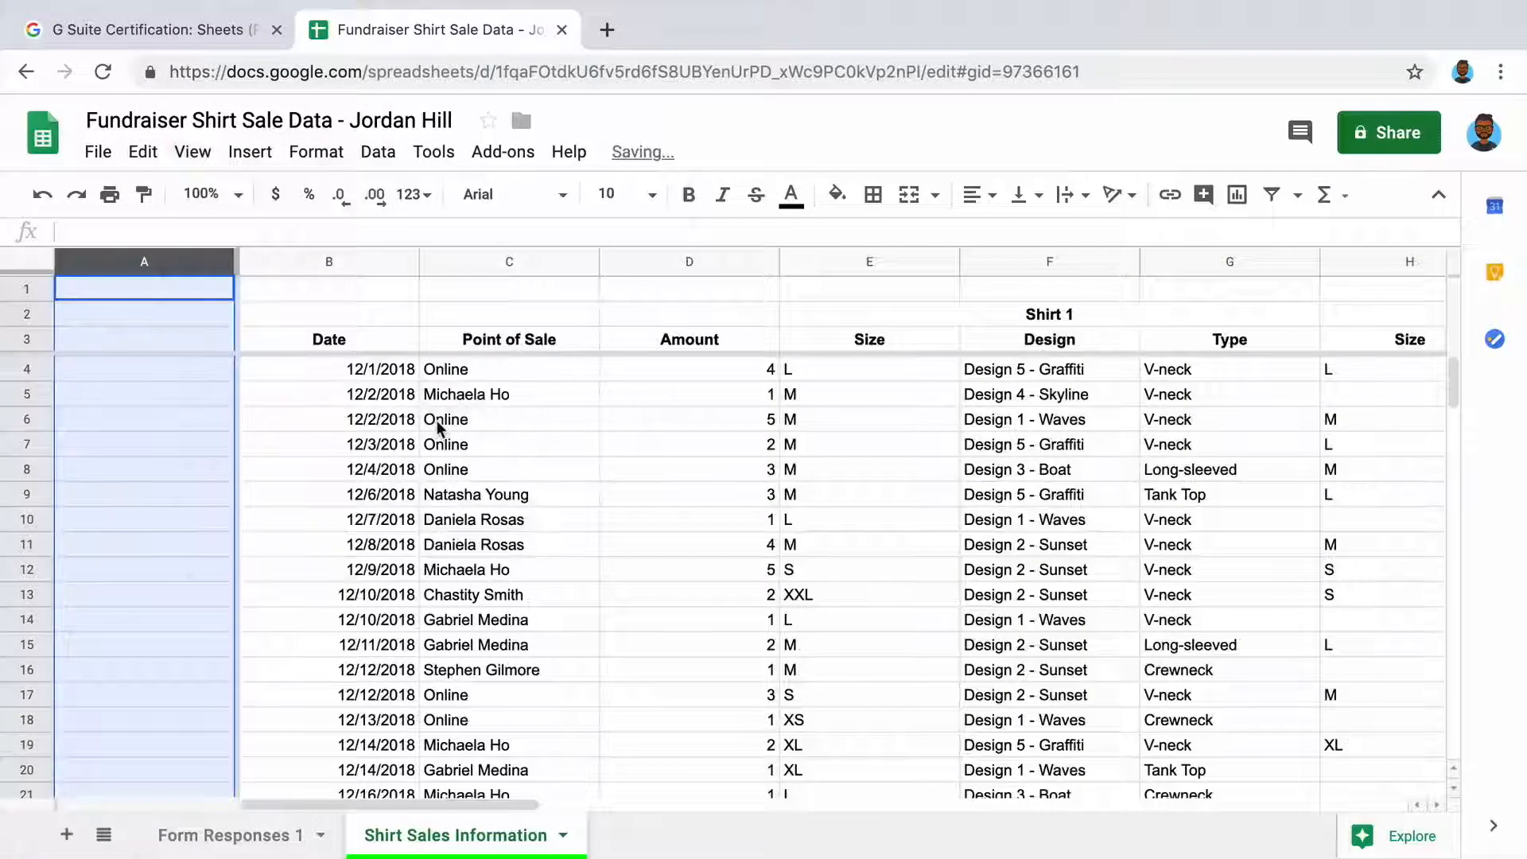
scroll(436, 421, "right", 10)
scroll(437, 422, "left", 10)
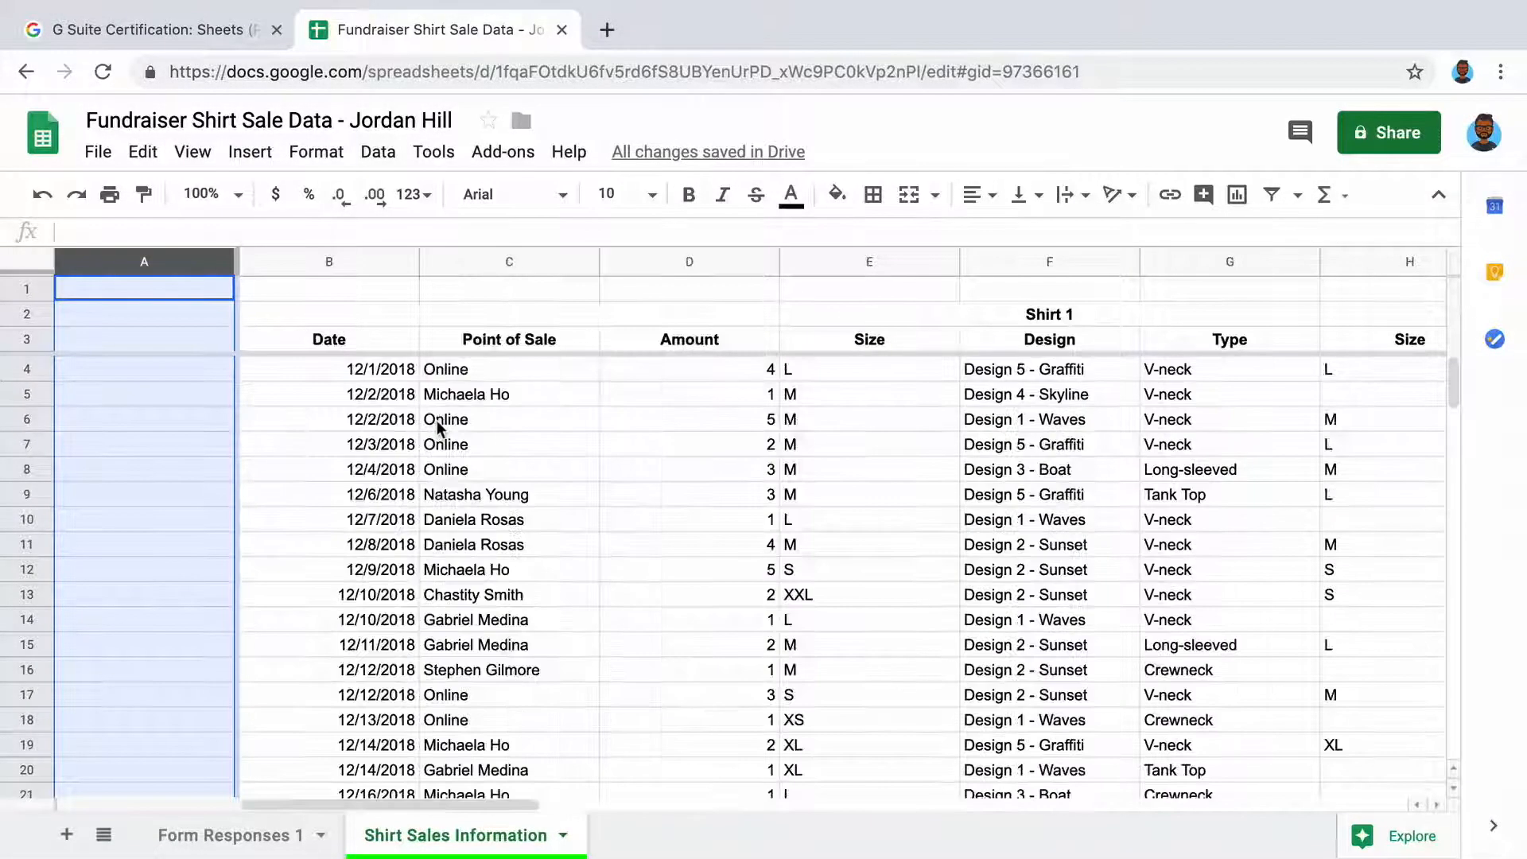
Enter the header "Sale ID" in A3 and the numbers 1, 2 and 3 in A4 to A6
left_click(196, 340)
type("Sale ID")
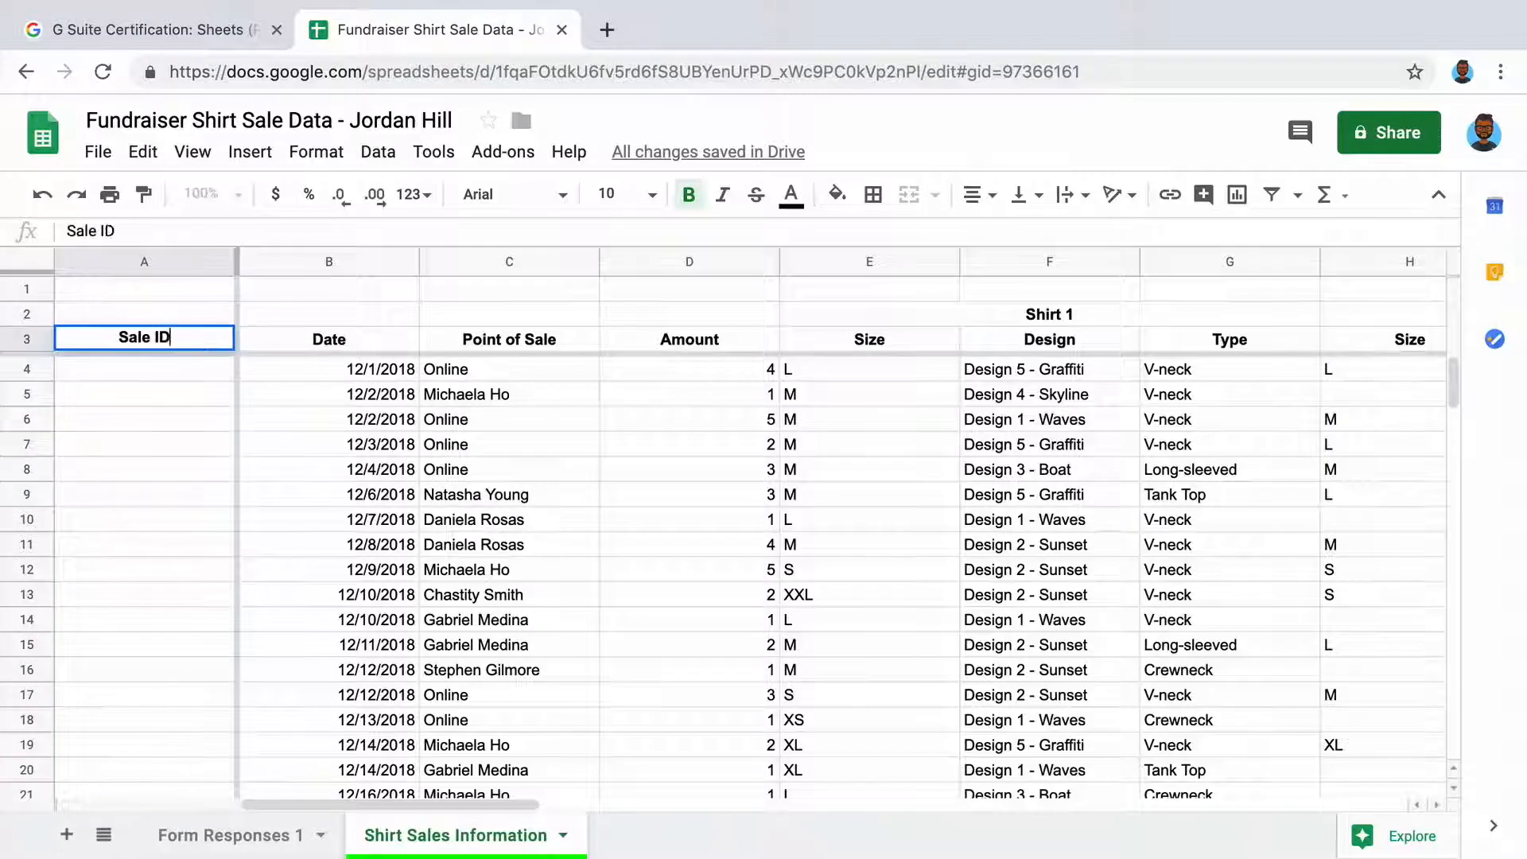
key("Return")
type("1")
key("Return")
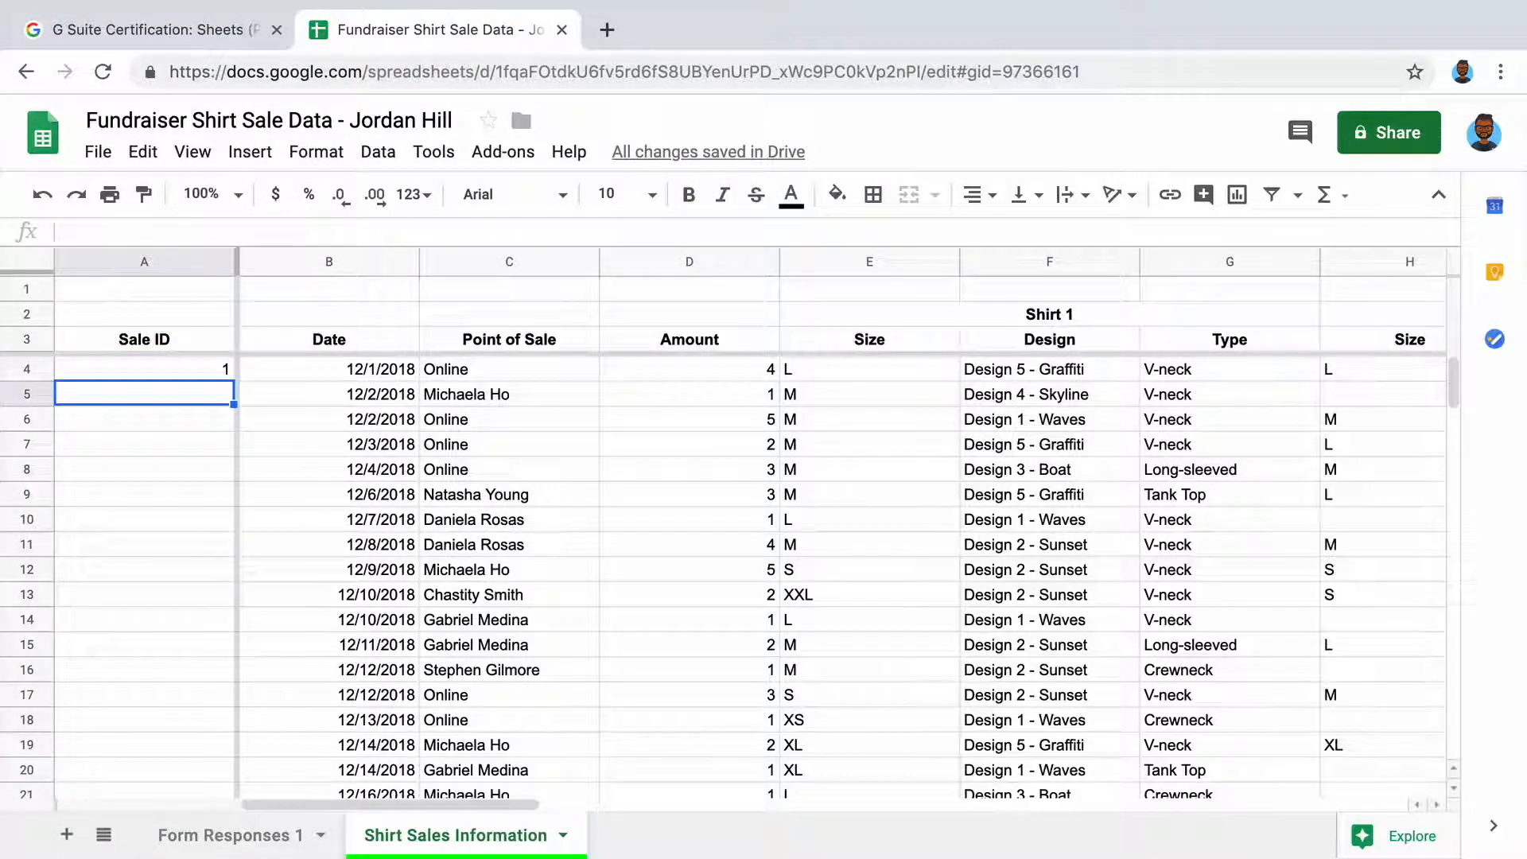
type("2")
key("Return")
type("3")
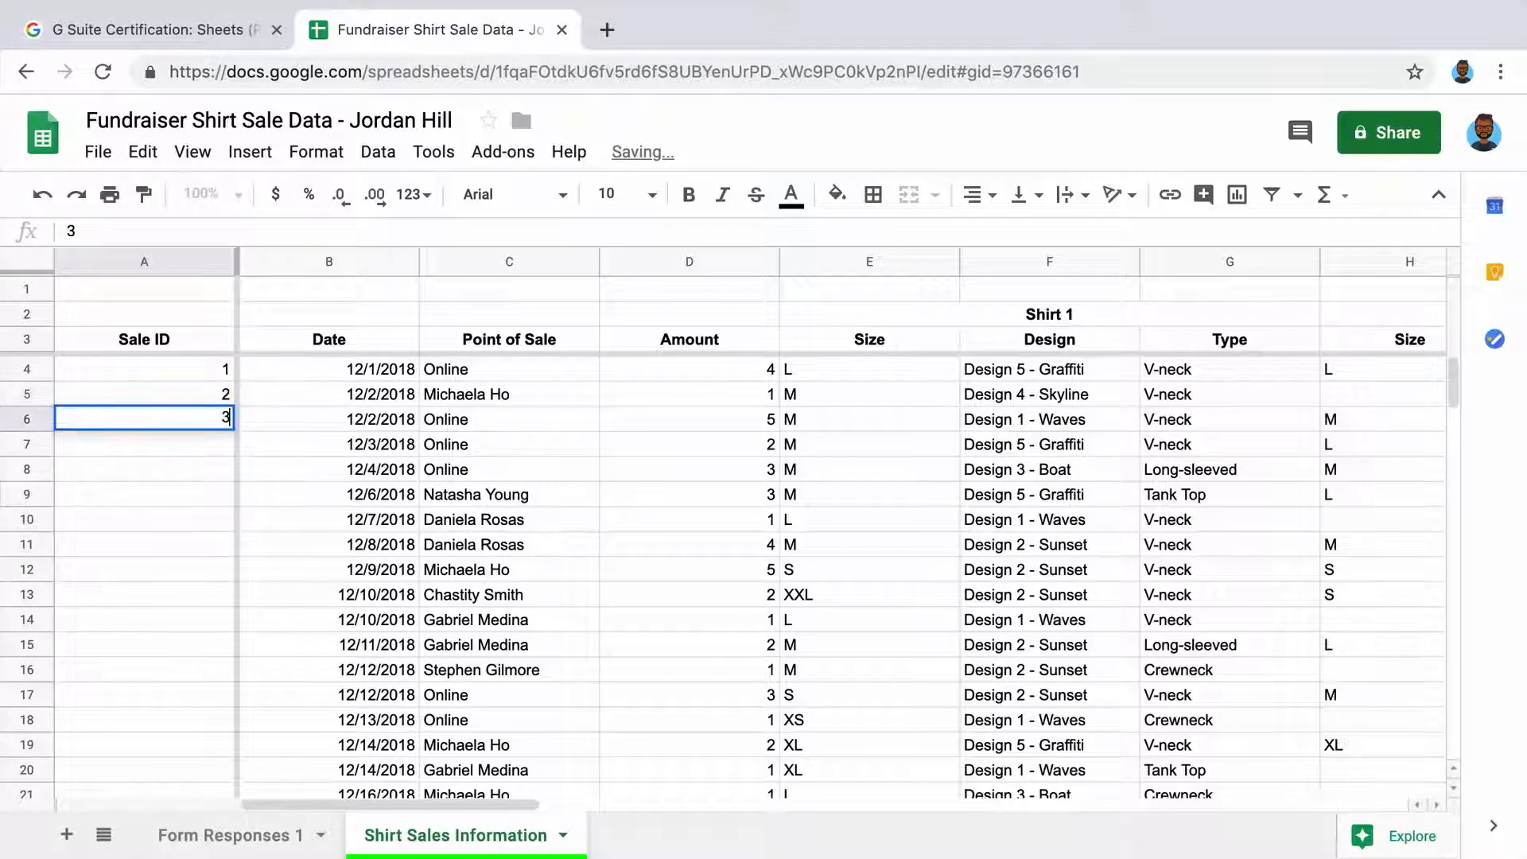
key("Return")
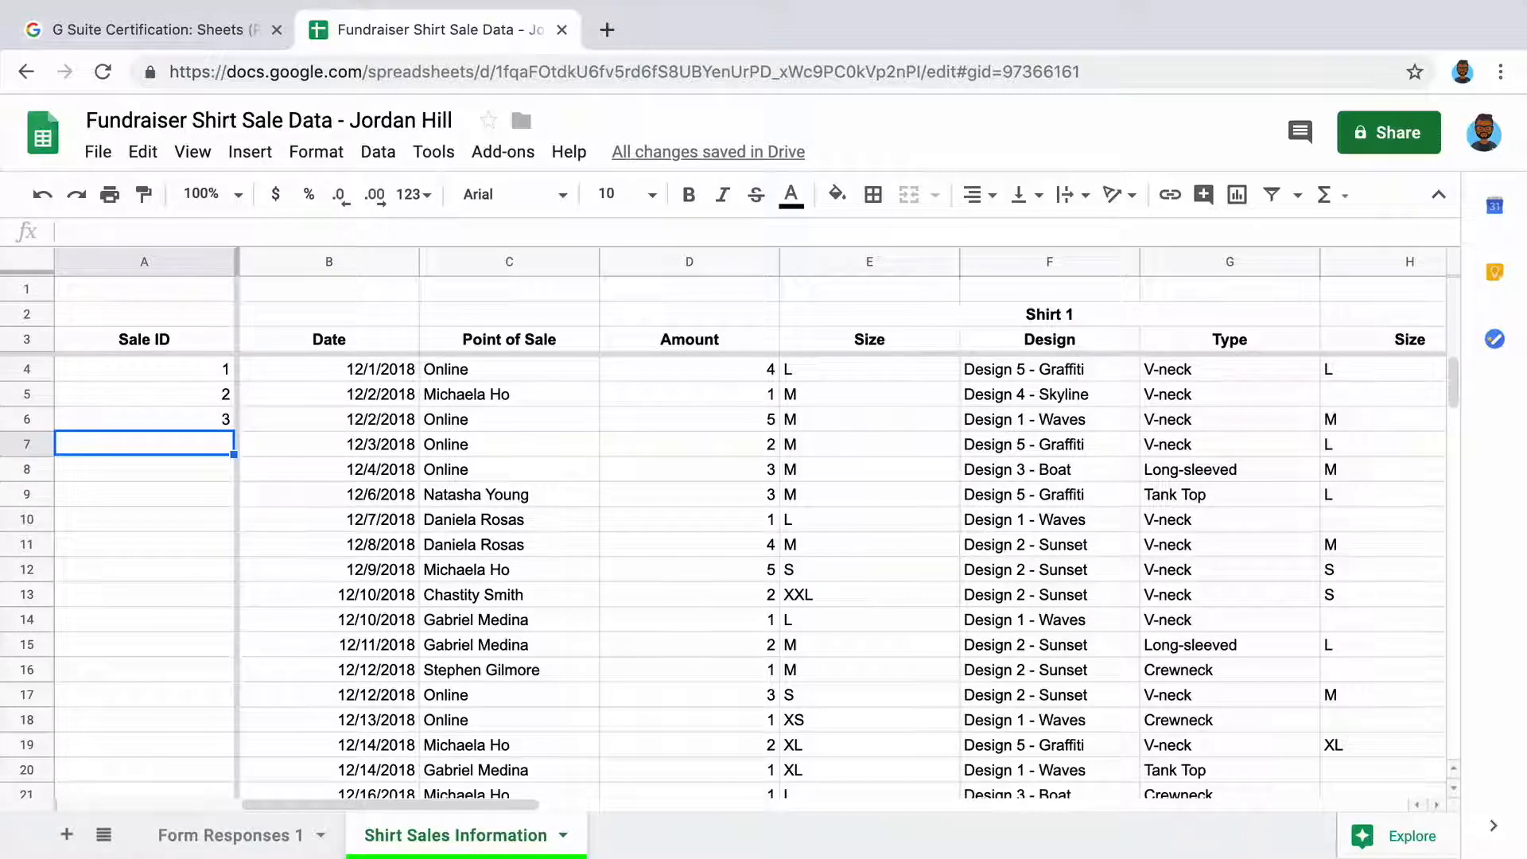
Fill the value of cell A6 down the Sale ID column through row 30
left_click(213, 423)
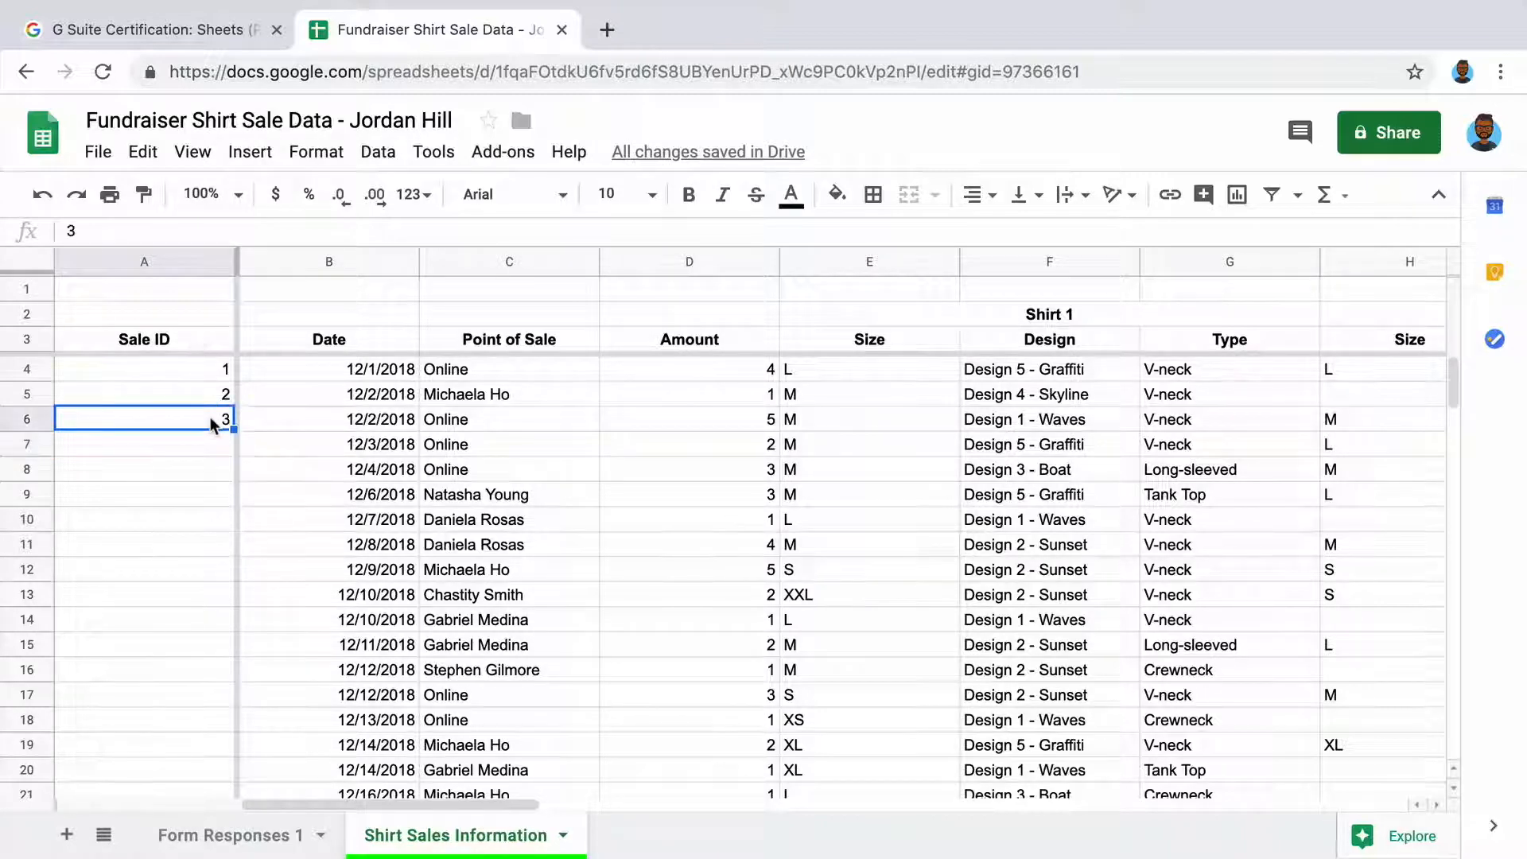
scroll(222, 482, "down", 5)
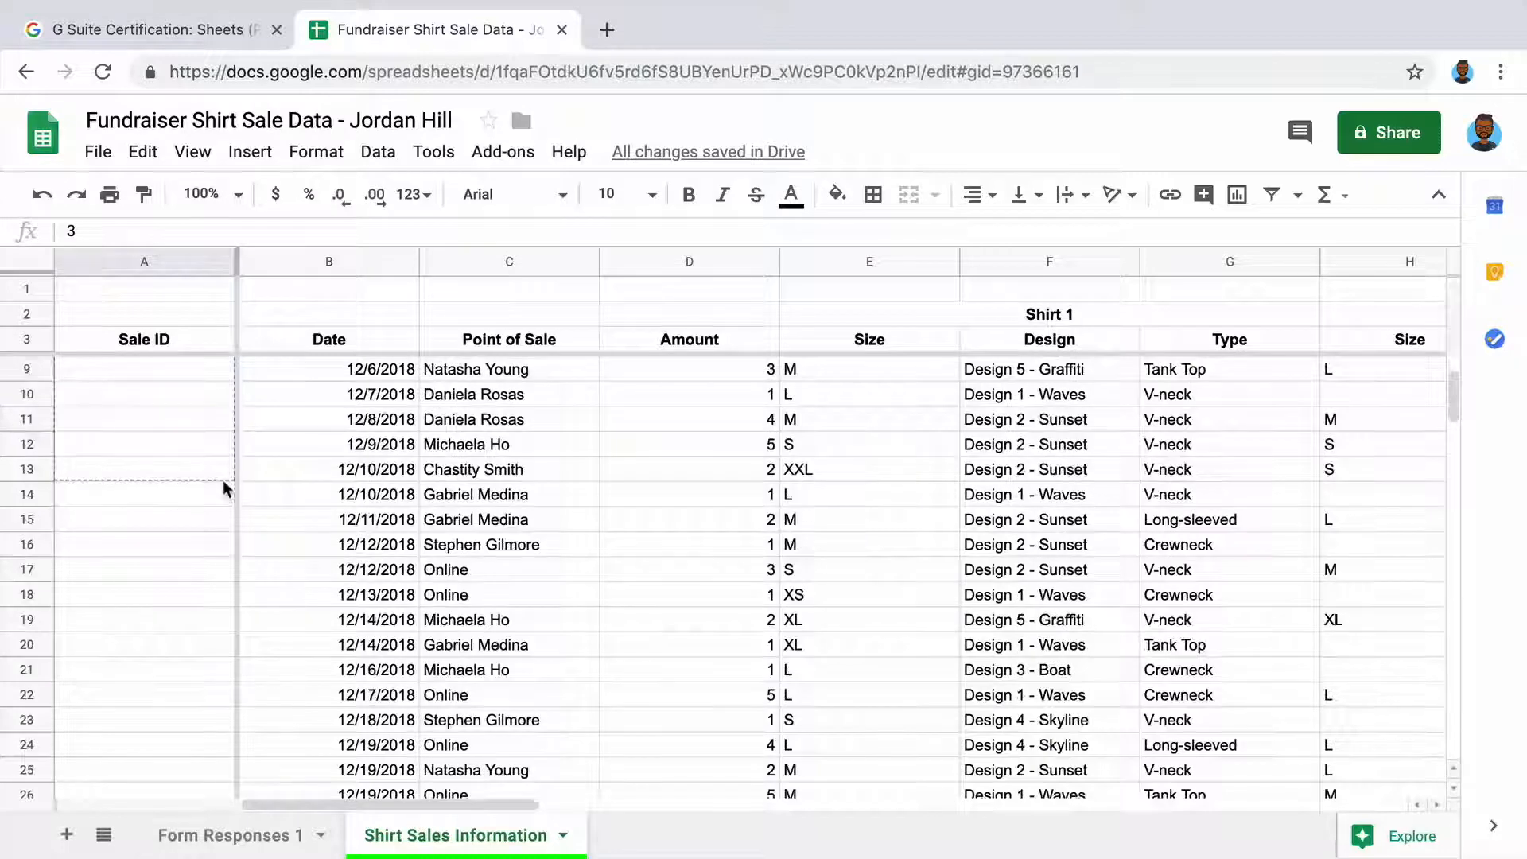
left_click(209, 643, "shift")
key("ctrl+d")
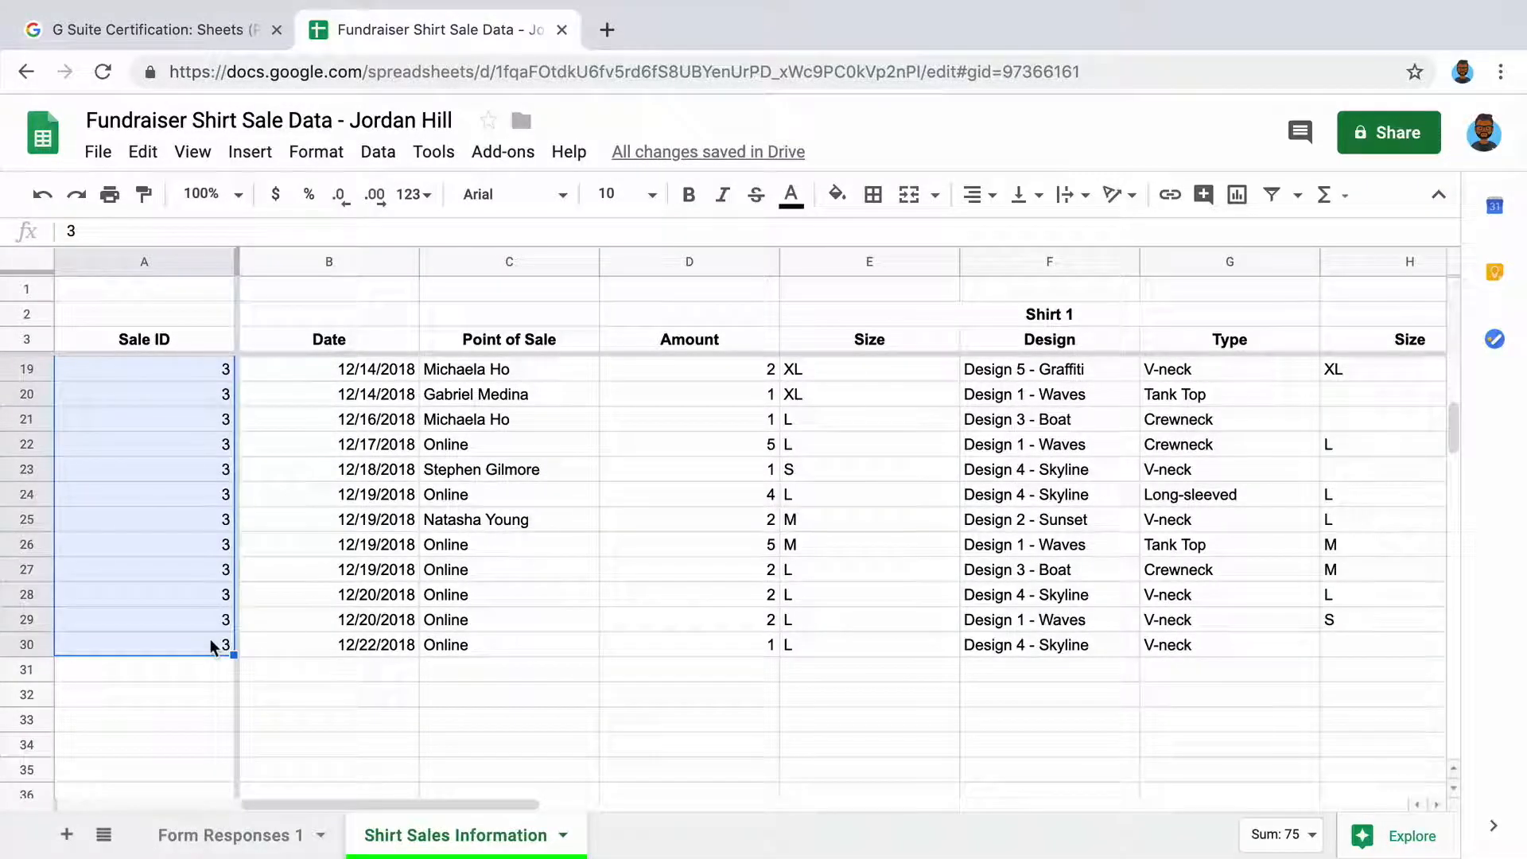
Continue the 1, 2, 3 series from A4:A6 down the Sale ID column through row 30
scroll(210, 640, "up", 3)
scroll(210, 643, "up", 2)
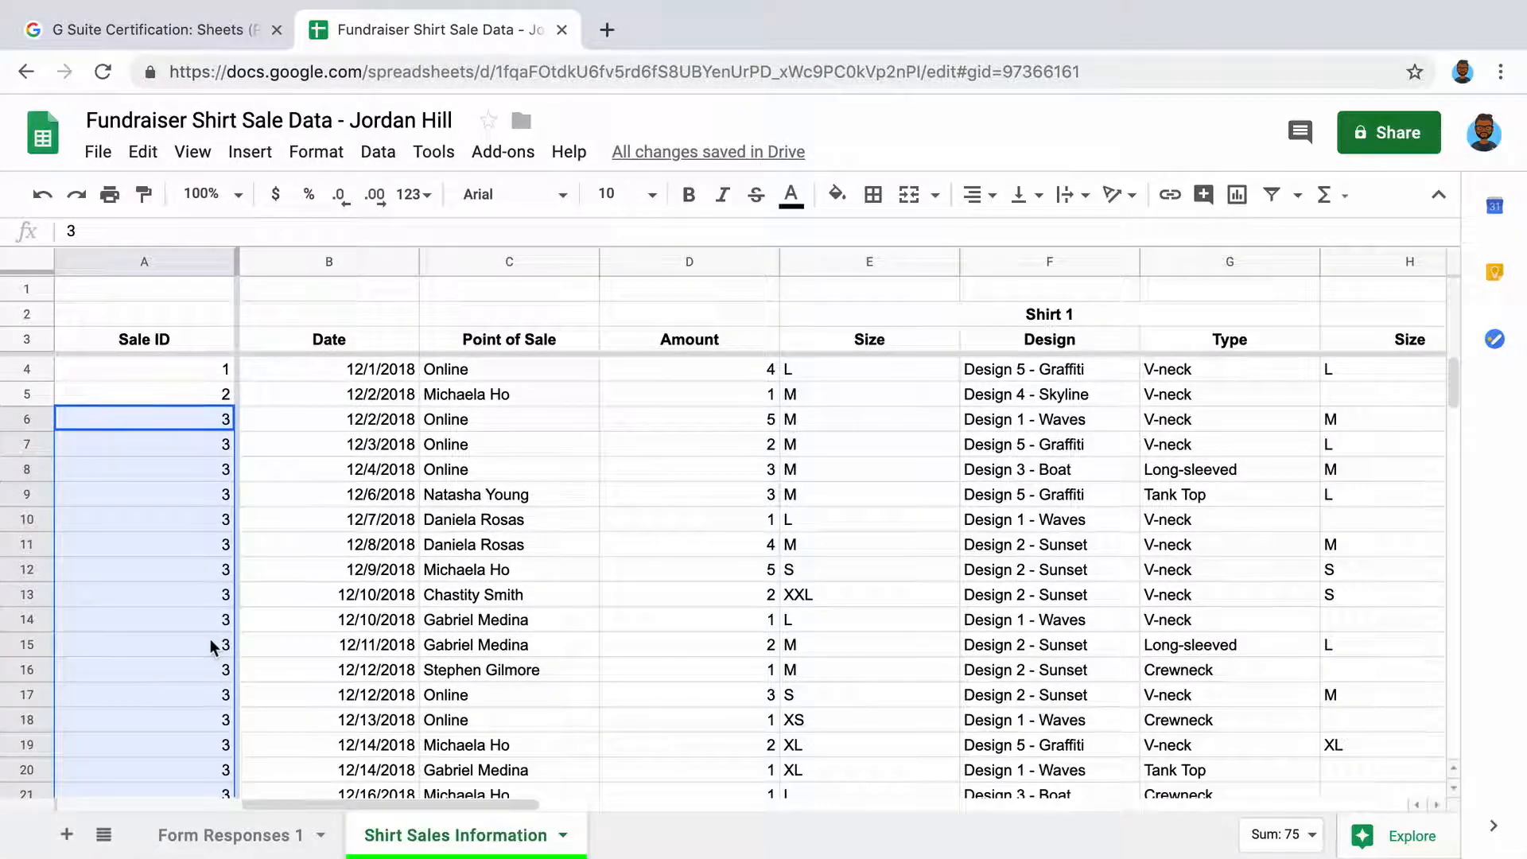
left_click_drag(211, 373, 194, 430)
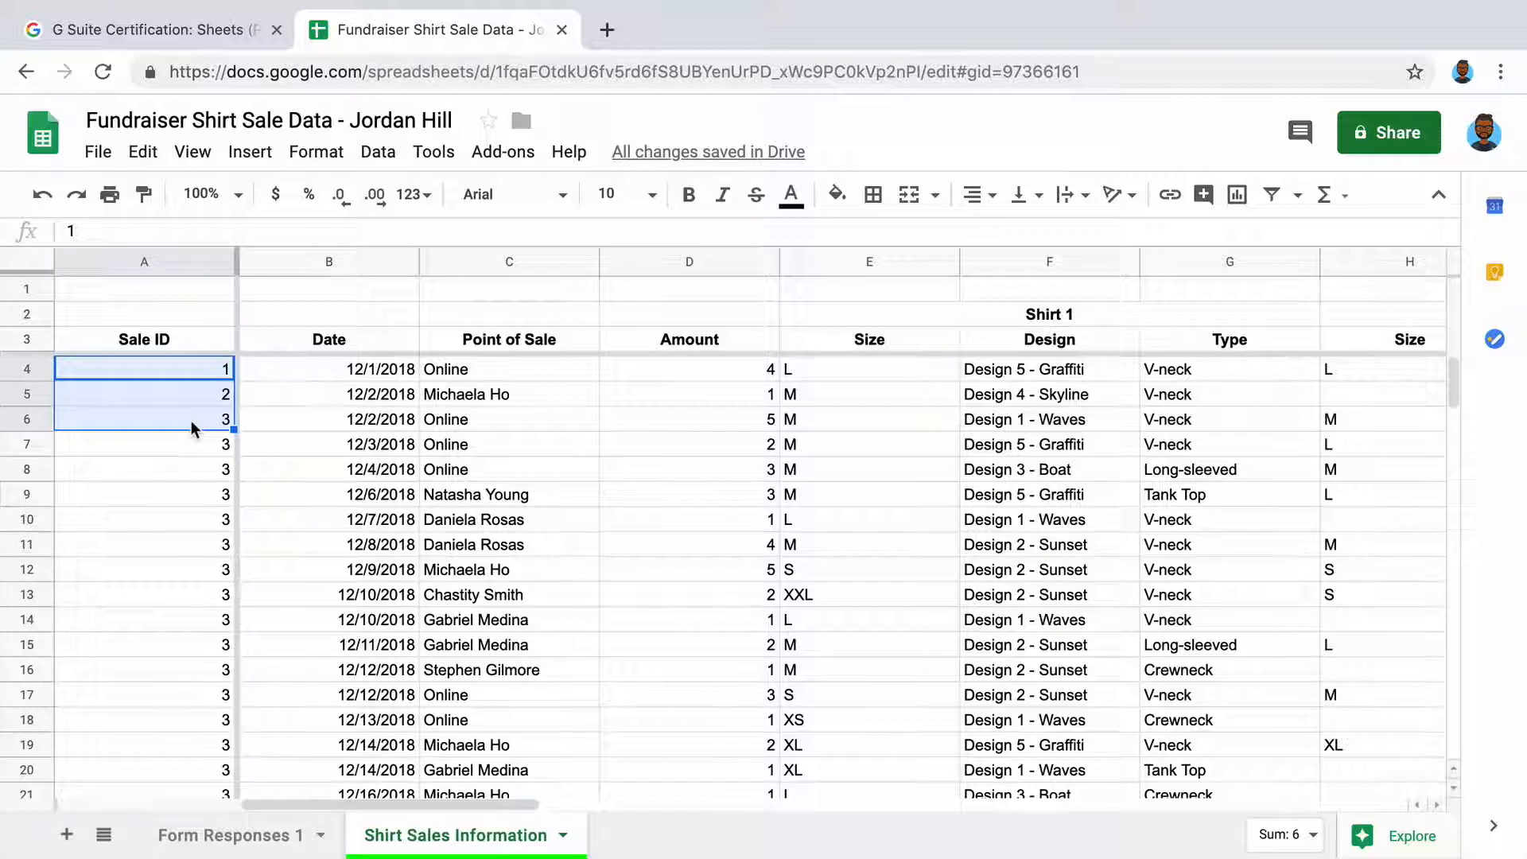
left_click_drag(231, 429, 212, 714)
left_click(180, 734)
scroll(180, 734, "up", 4)
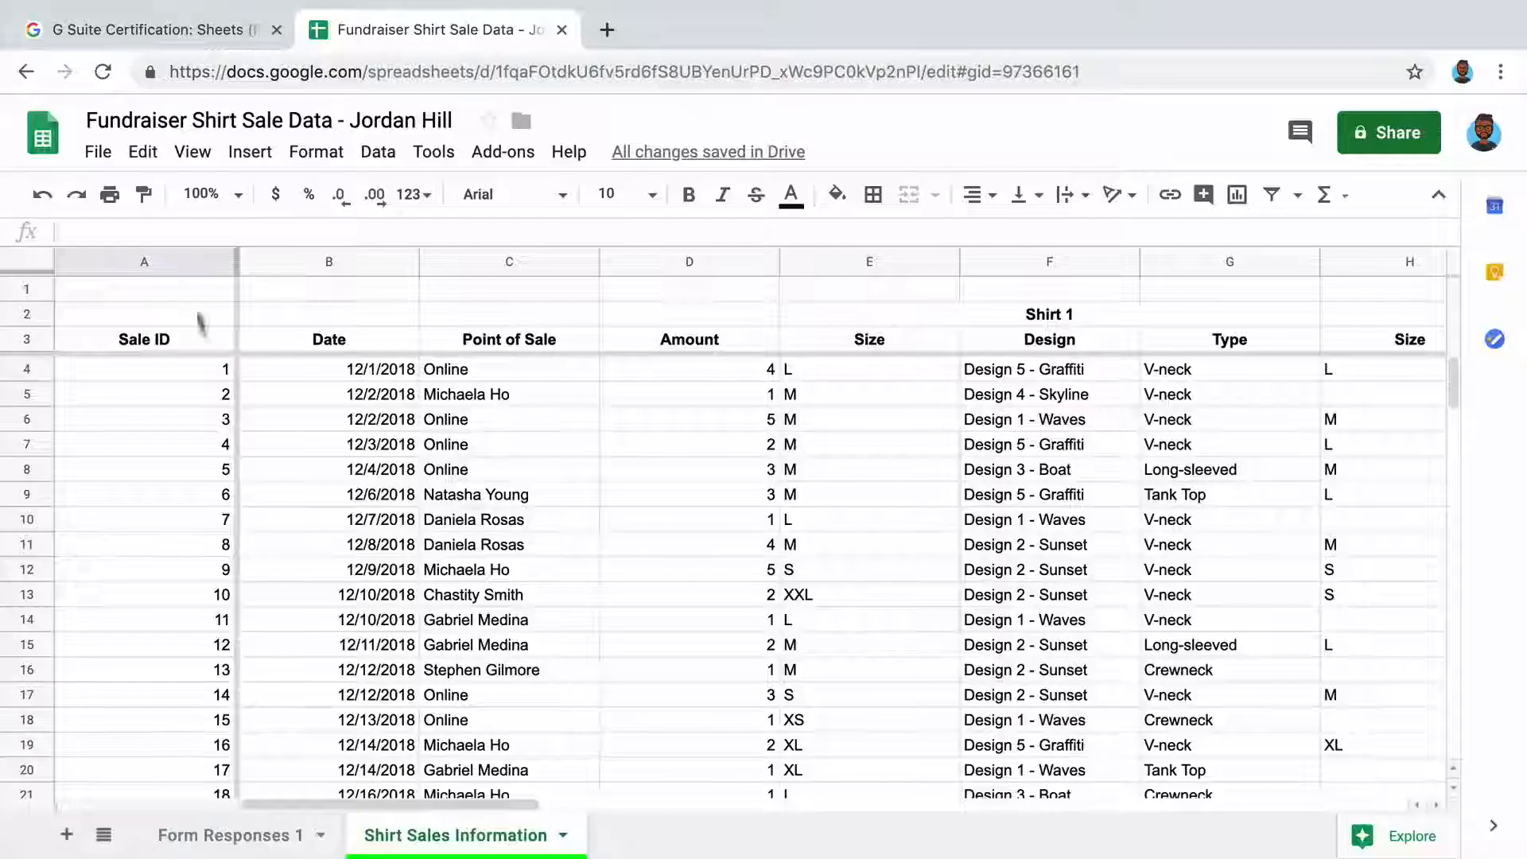
Put an outer border around the whole Sale ID column and set its style to the thickest solid line
left_click(177, 267)
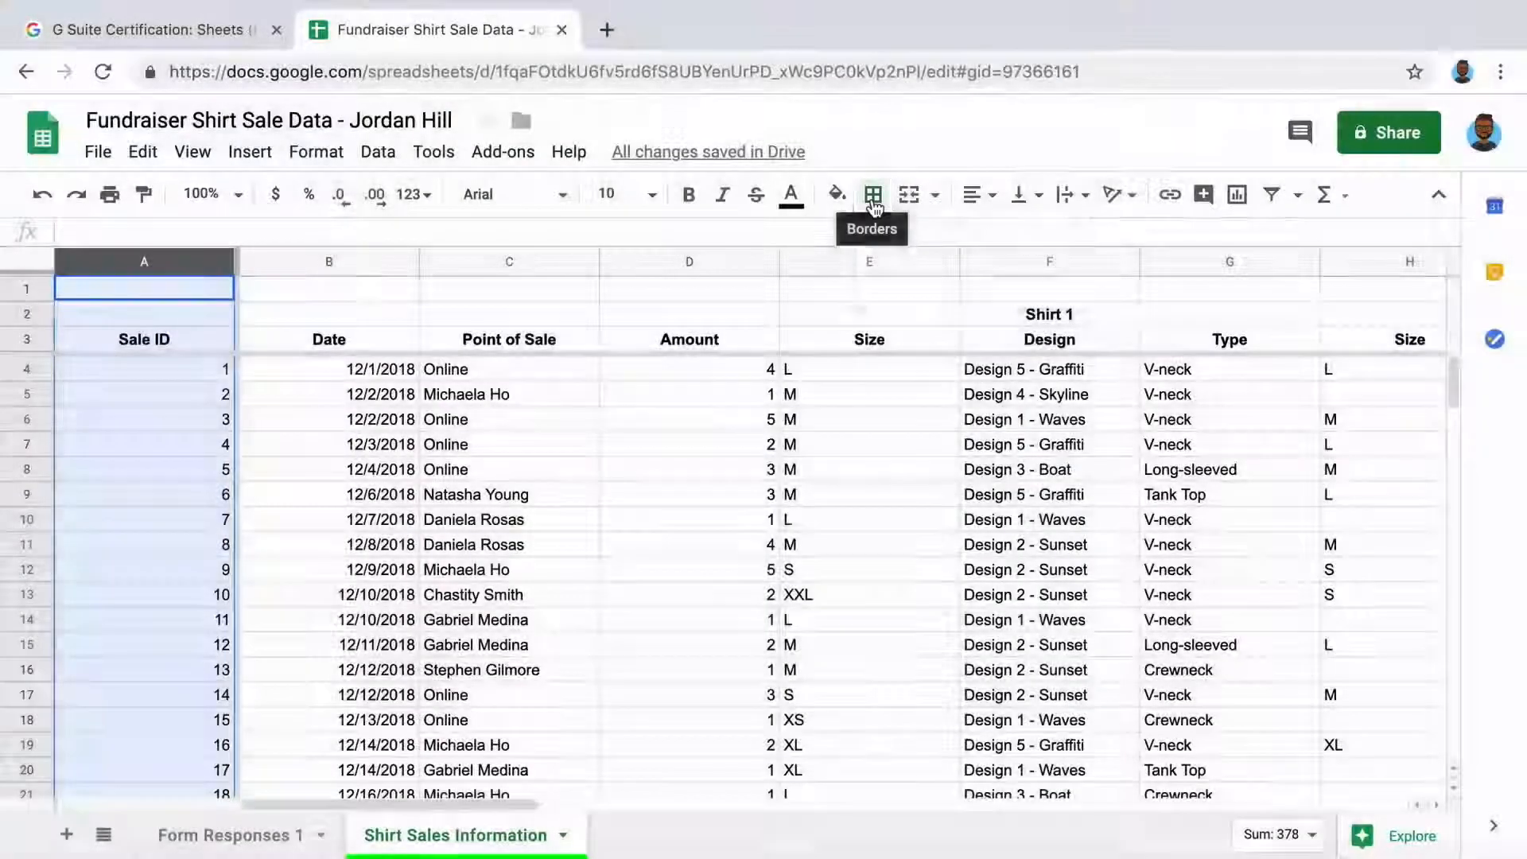
left_click(874, 205)
left_click(1011, 245)
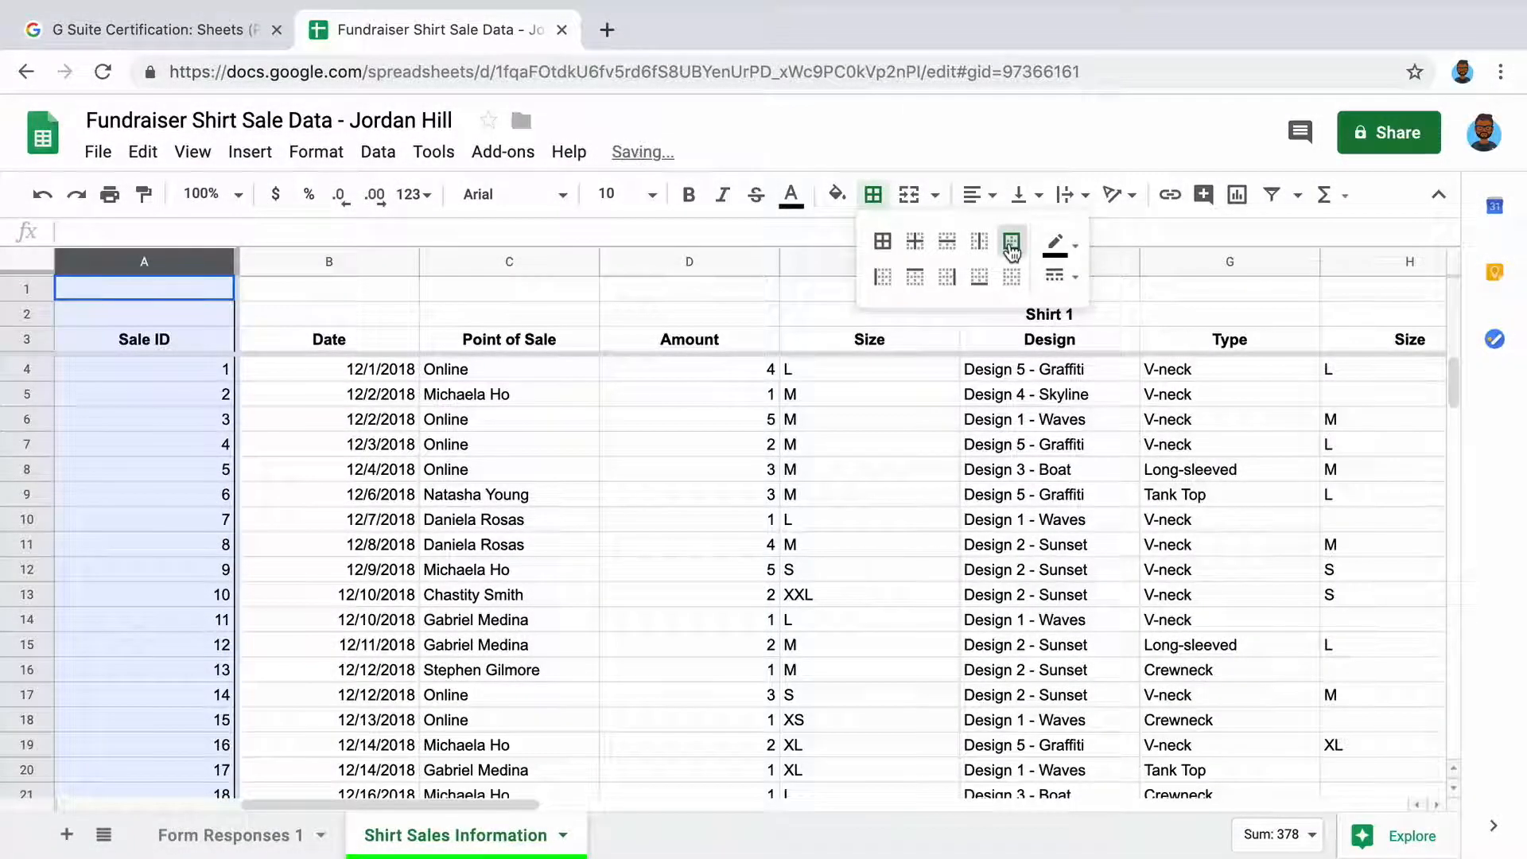
left_click(1057, 279)
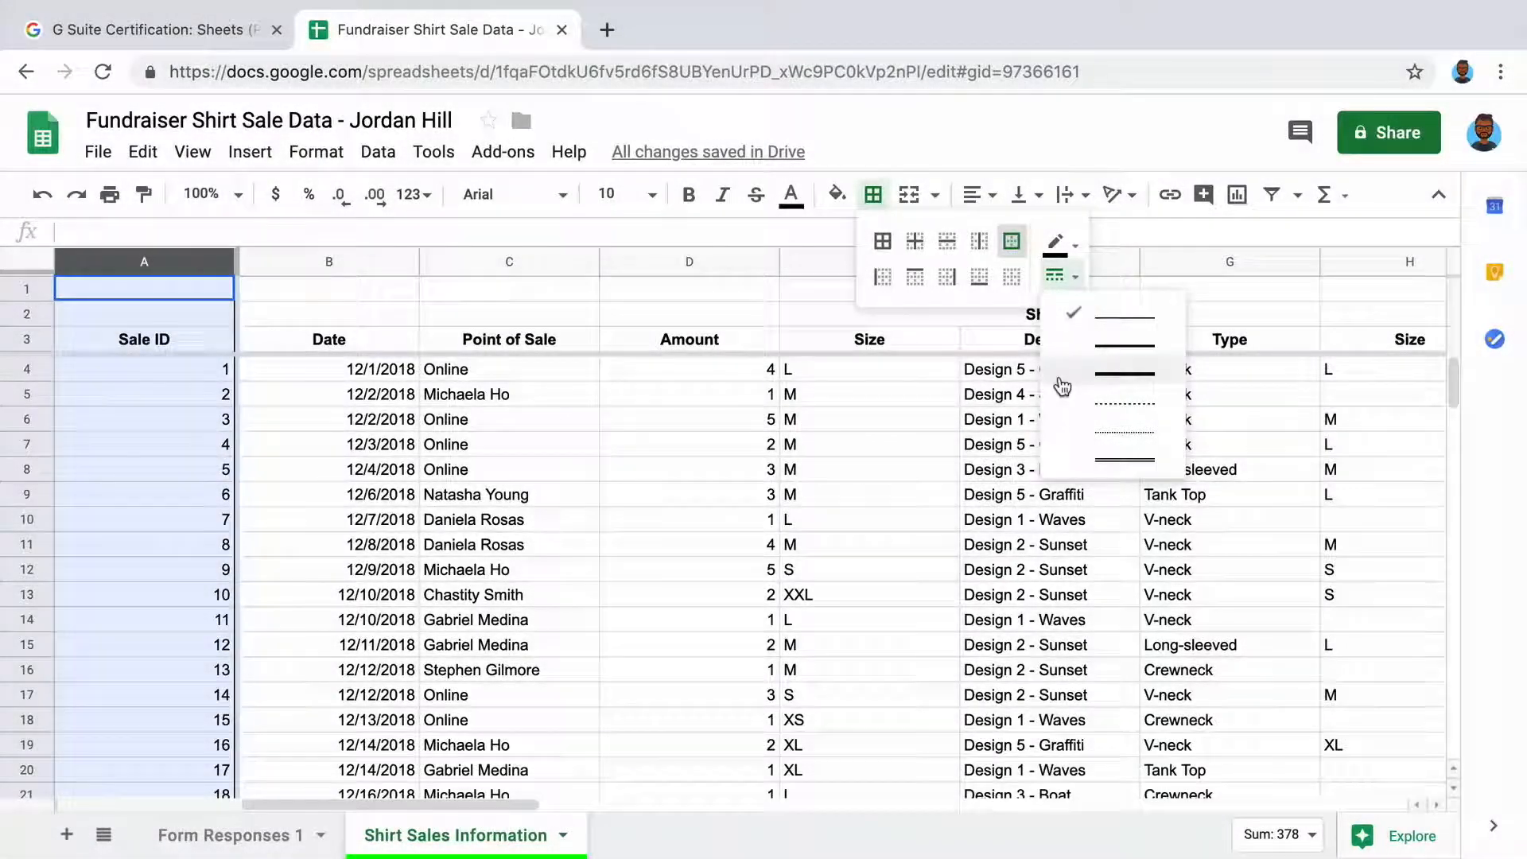
left_click(1061, 377)
Apply thick outer borders to the Date and Point of Sale columns, and select the Amount column
left_click(368, 260)
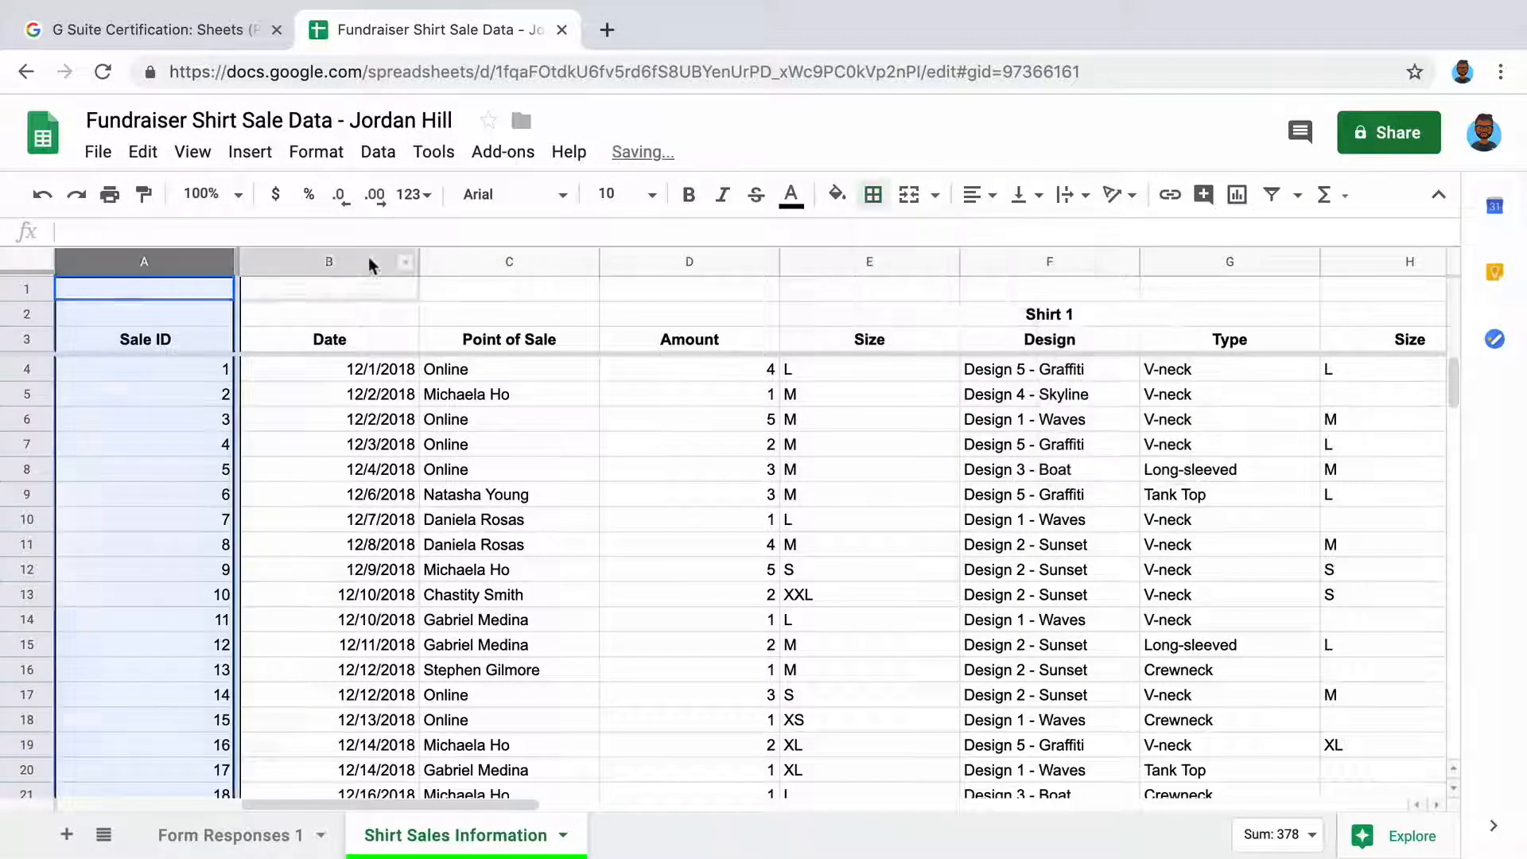
left_click(872, 194)
left_click(1011, 241)
left_click(509, 261)
left_click(878, 198)
left_click(1011, 241)
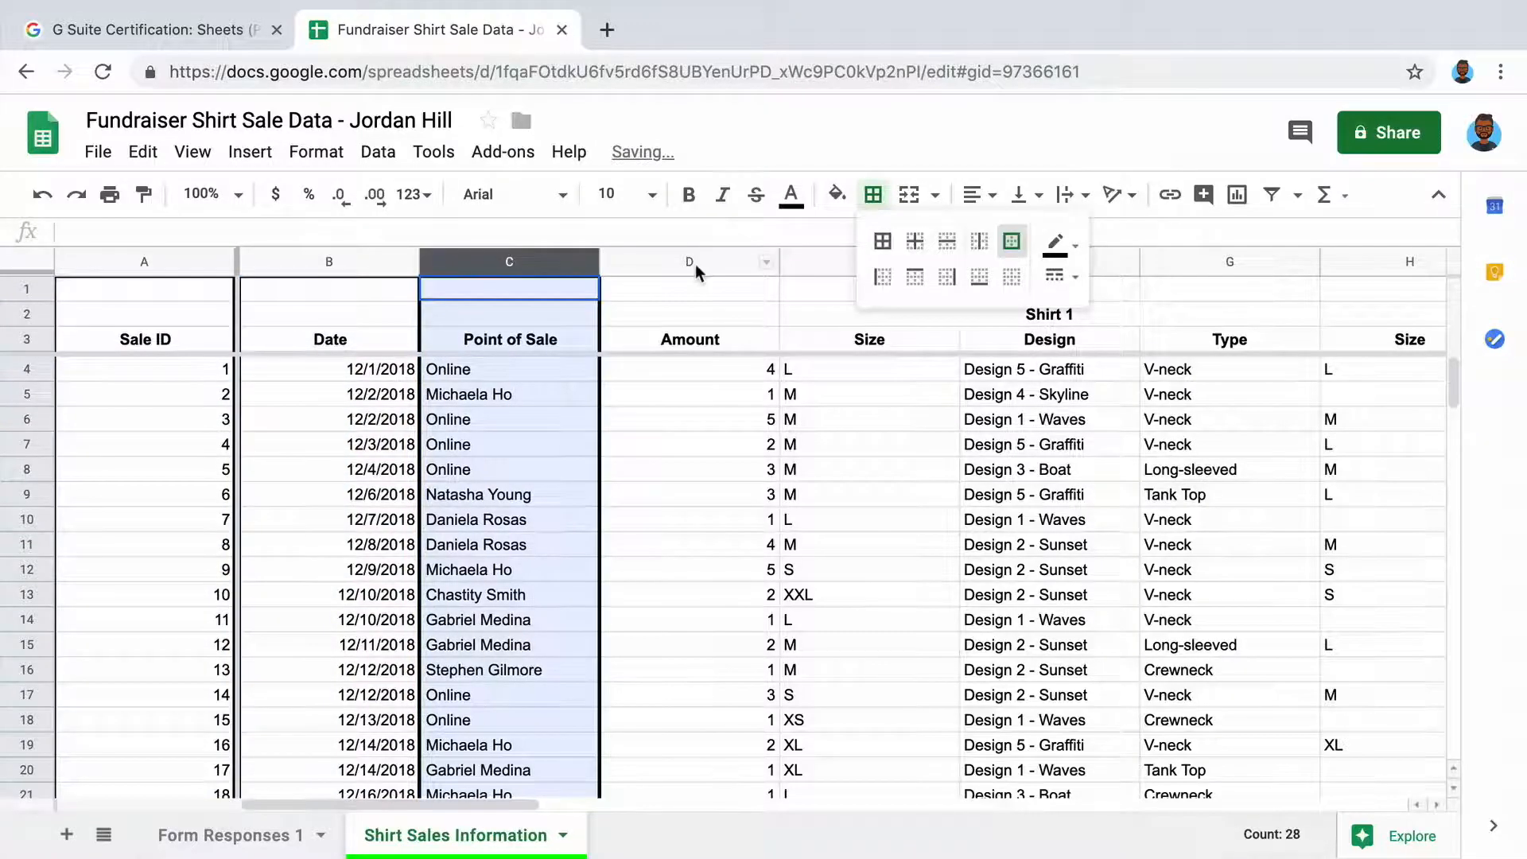
left_click(689, 261)
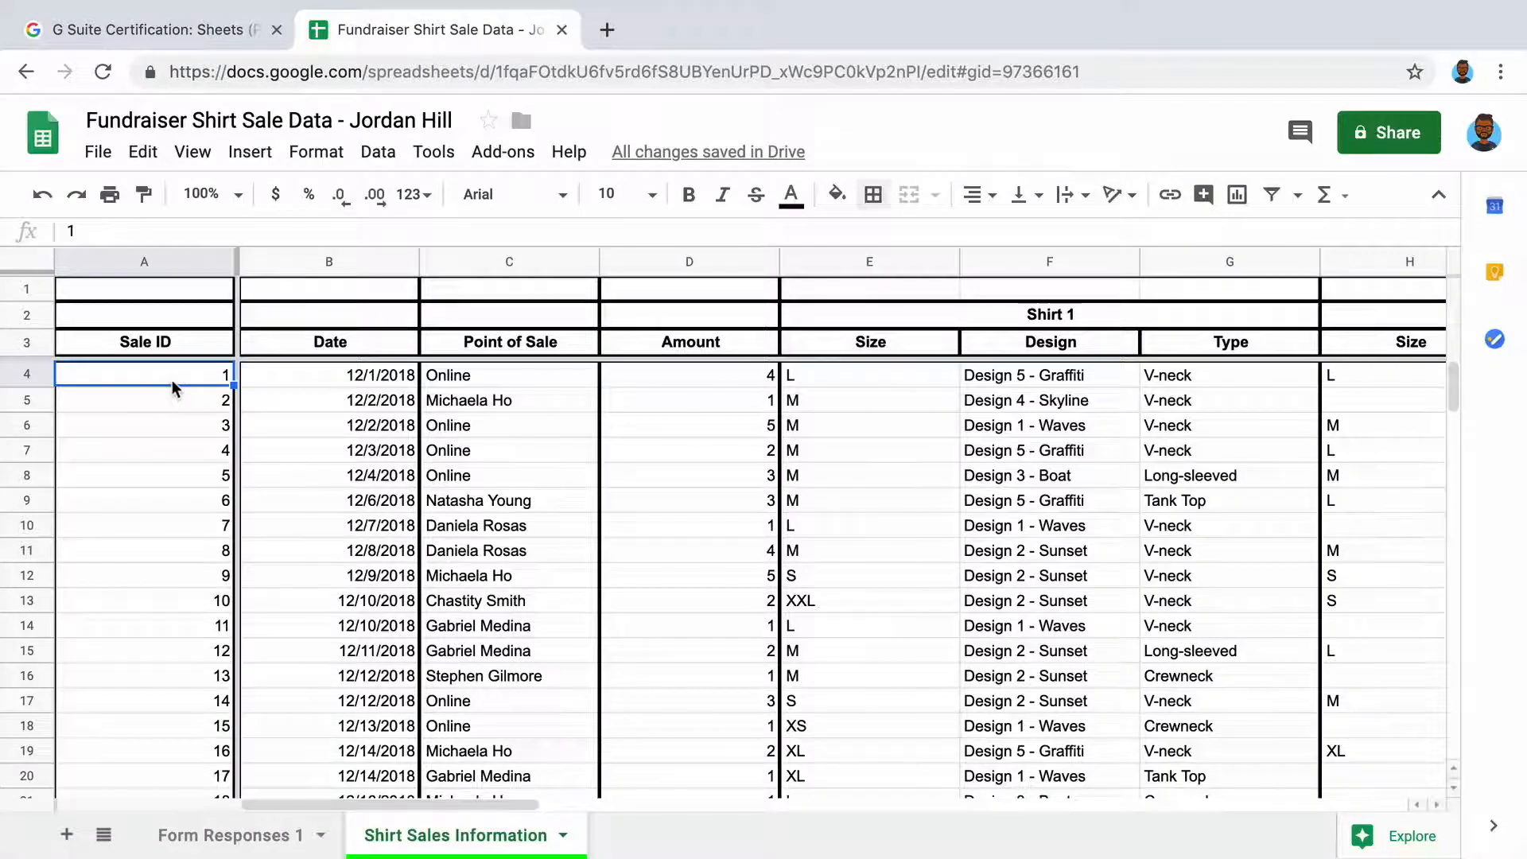
Fill row 2 with light blue and the header row 3 with light green
left_click(40, 310)
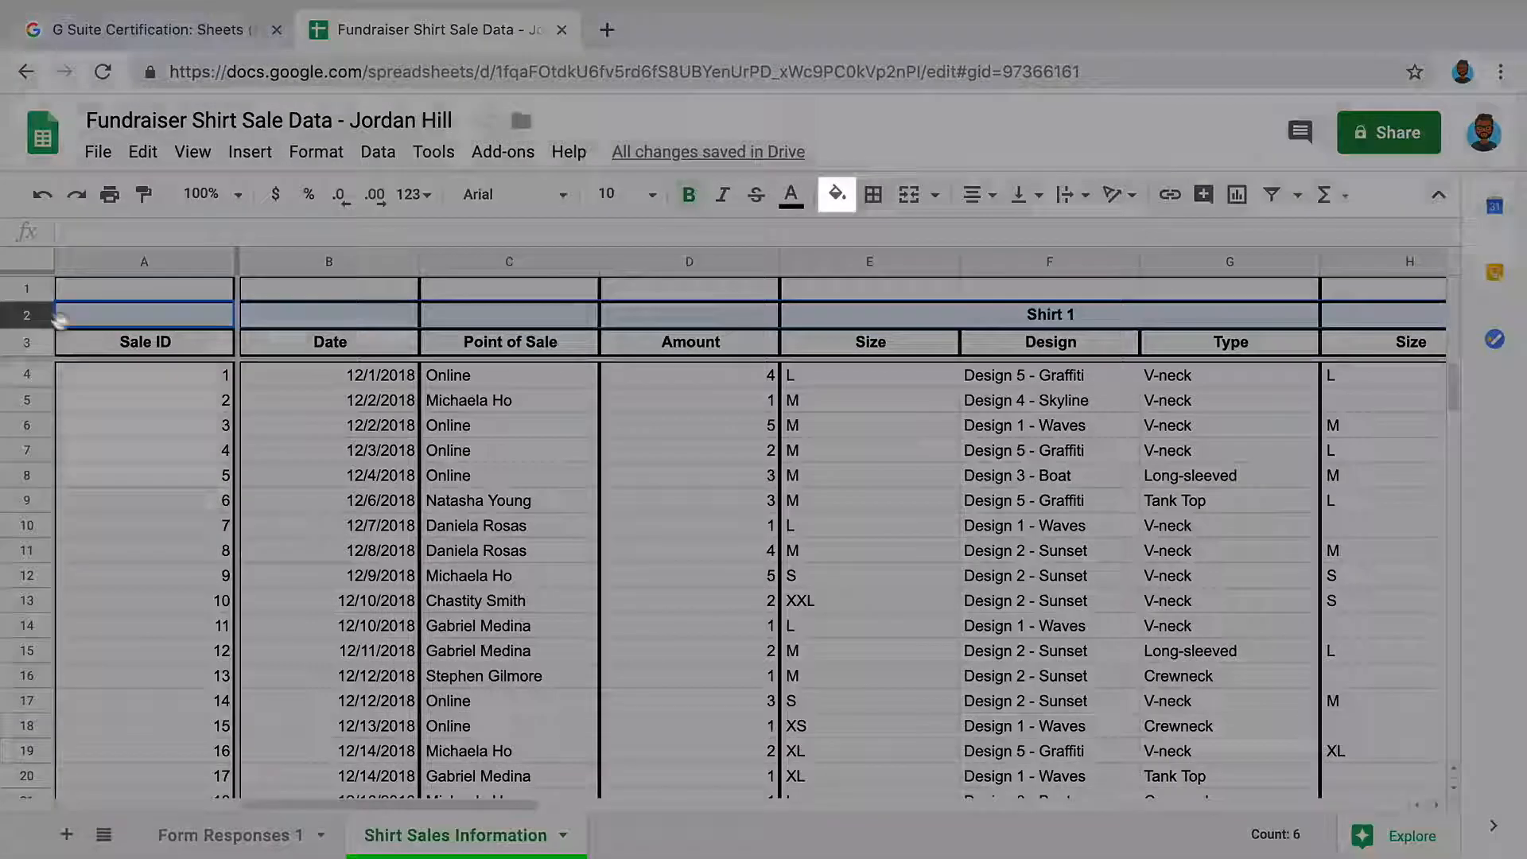
left_click(833, 194)
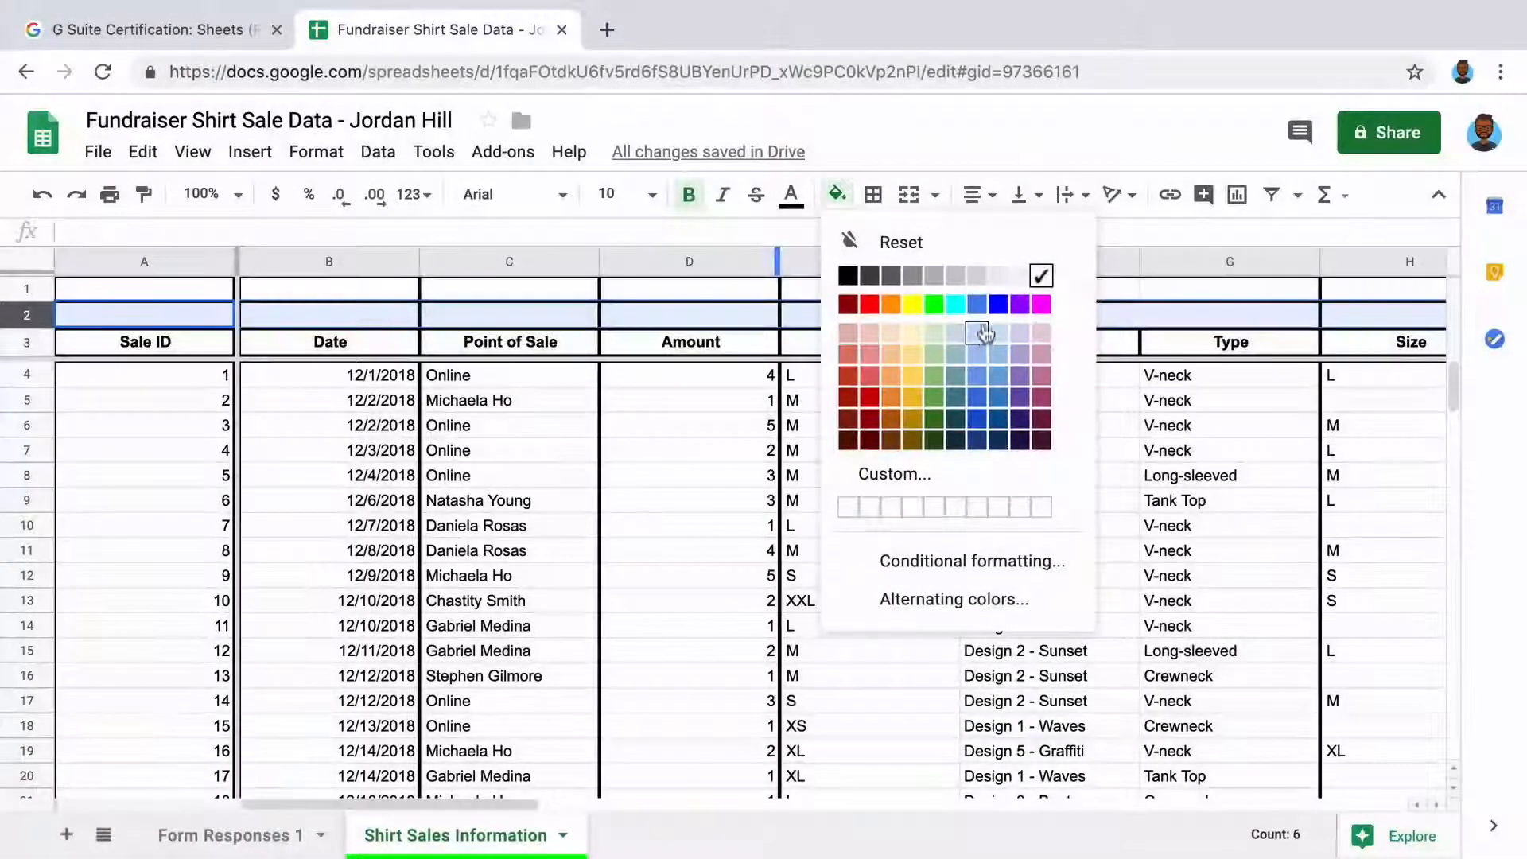
left_click(979, 336)
left_click(26, 342)
left_click(835, 194)
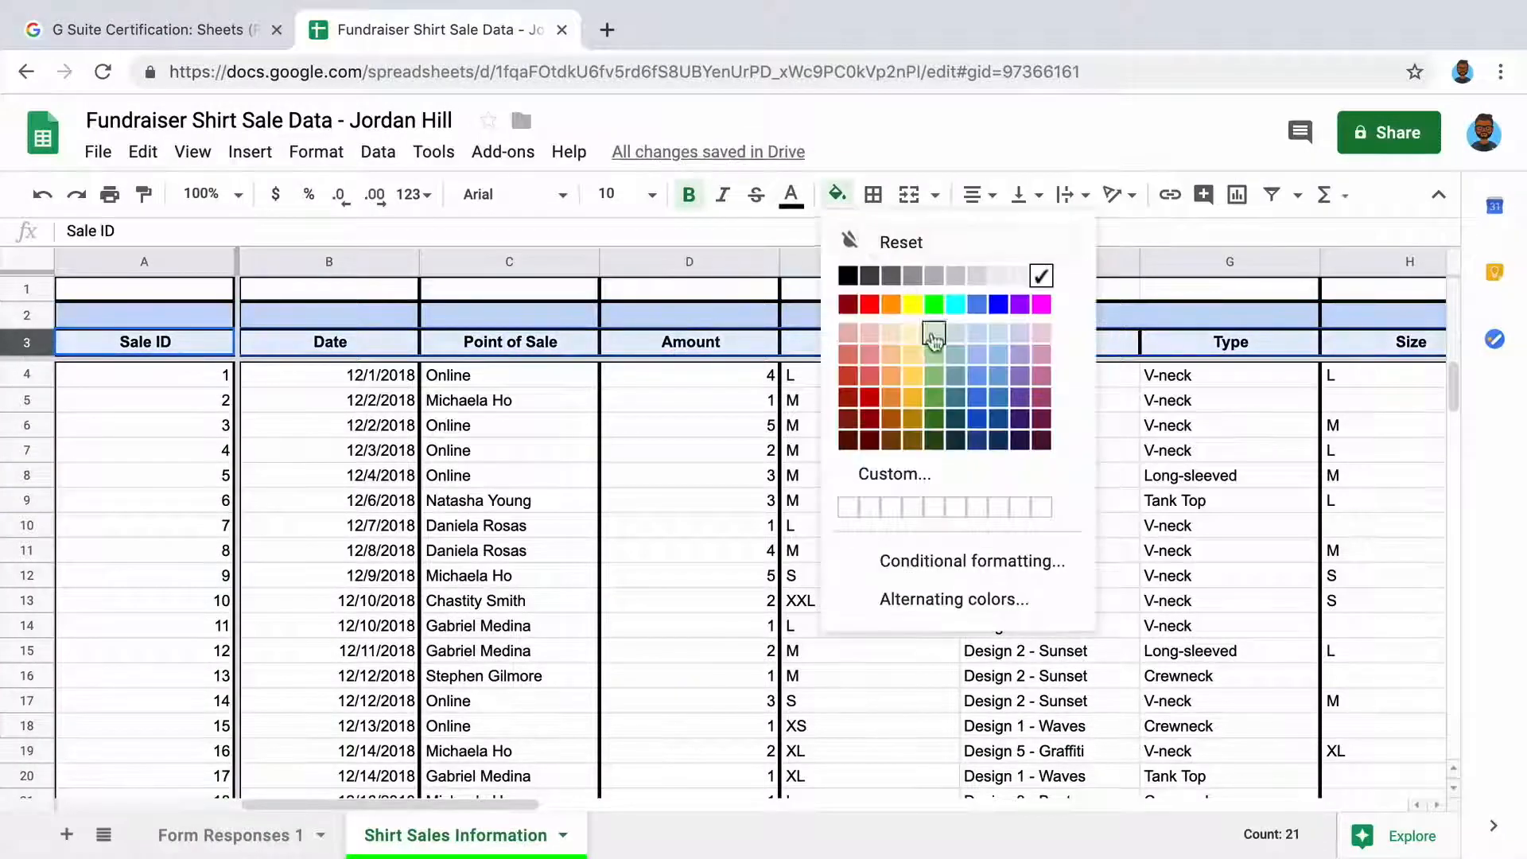
left_click(931, 330)
left_click(102, 381)
Add a bottom border to row 1
left_click(38, 288)
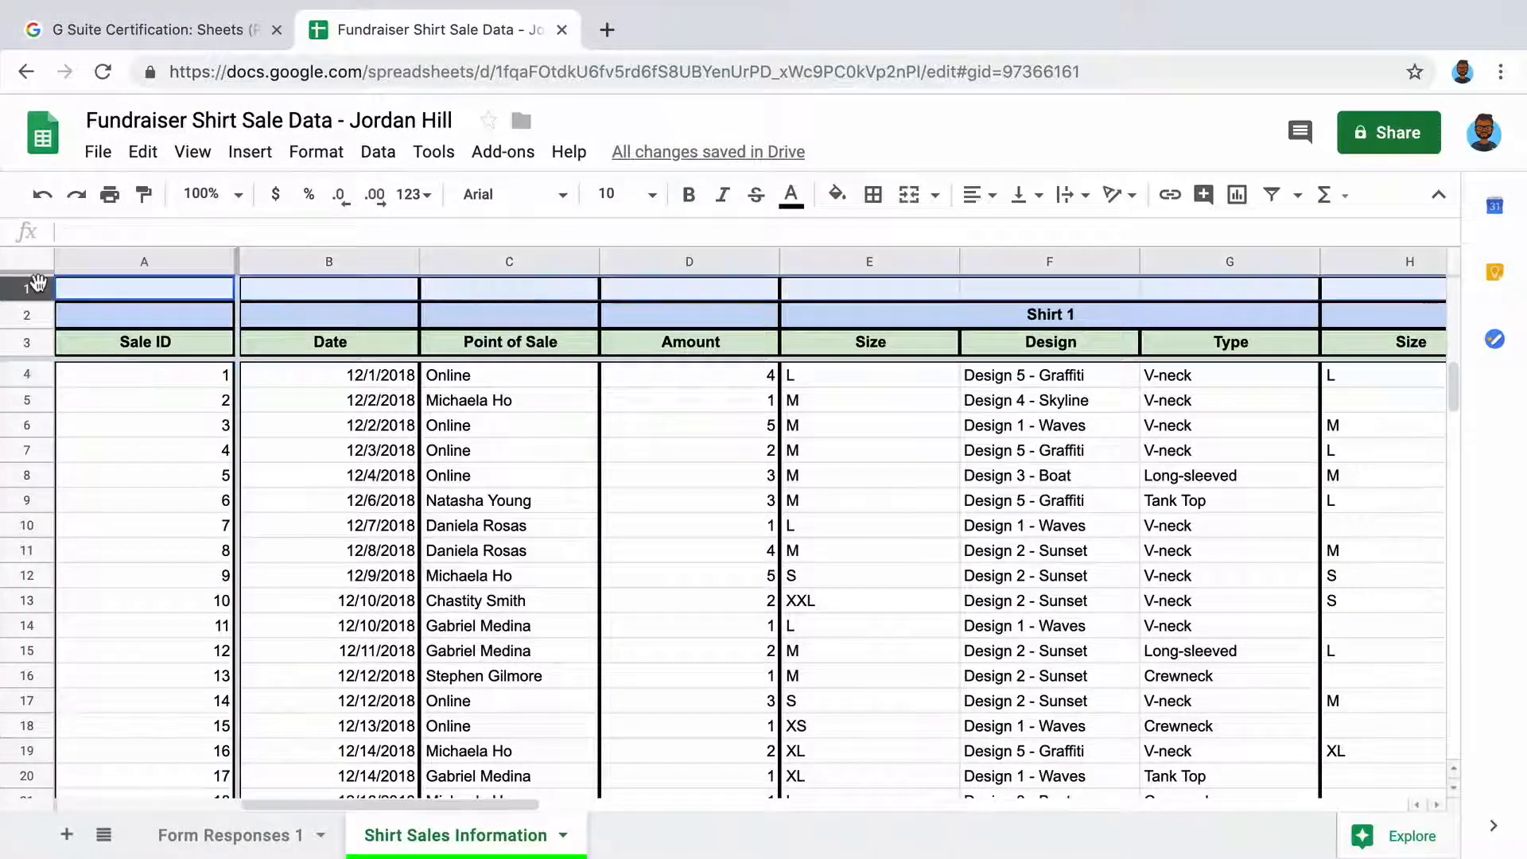
left_click(873, 194)
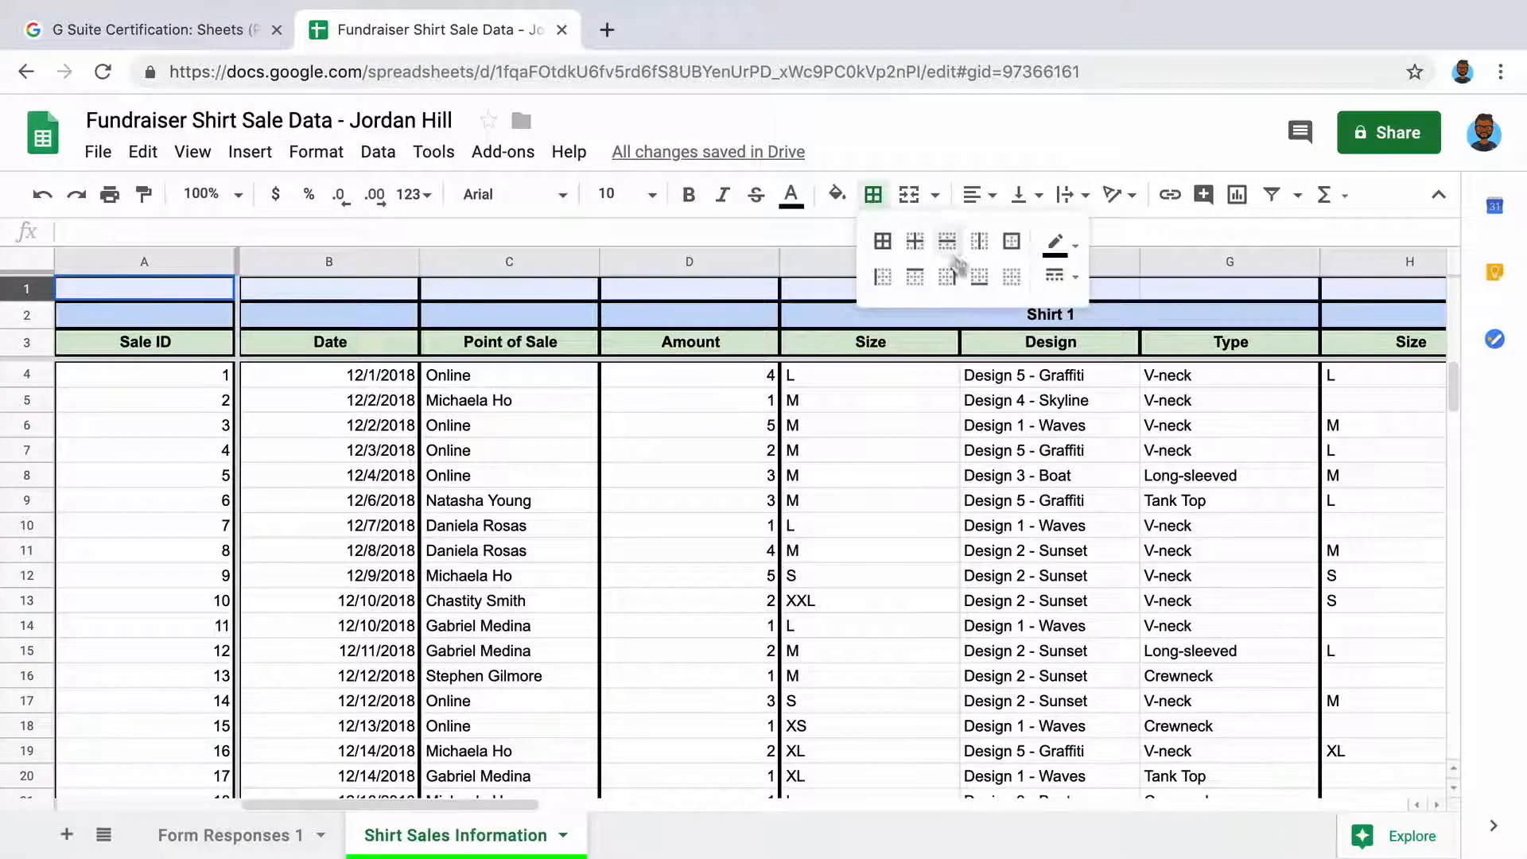
left_click(977, 286)
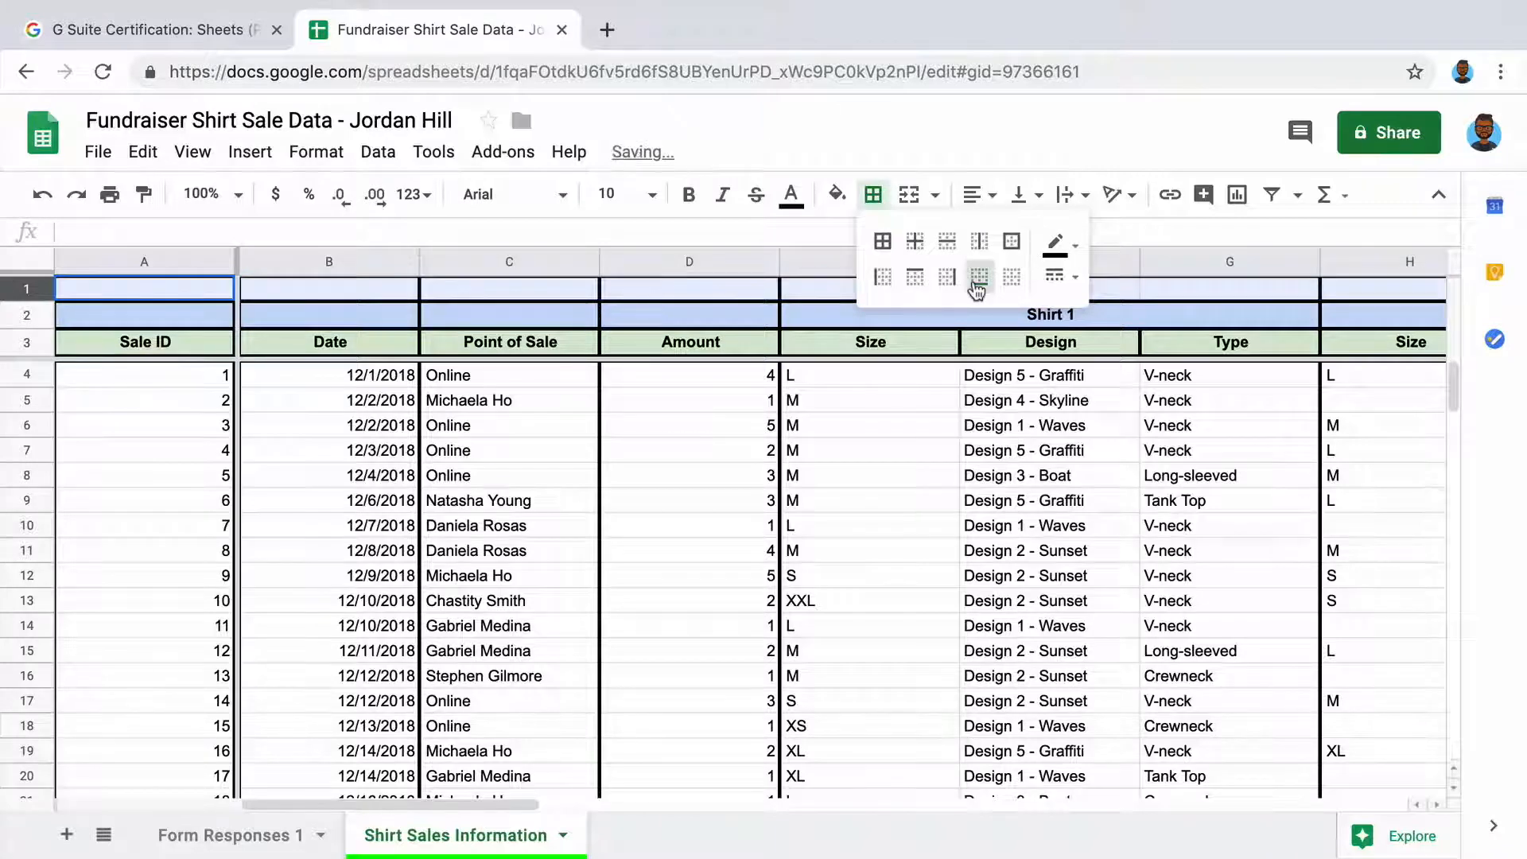
left_click(188, 382)
Merge cells B1 through D1 horizontally and enter the title "Shirt Sales Information" in the merged cell
left_click_drag(330, 288, 635, 284)
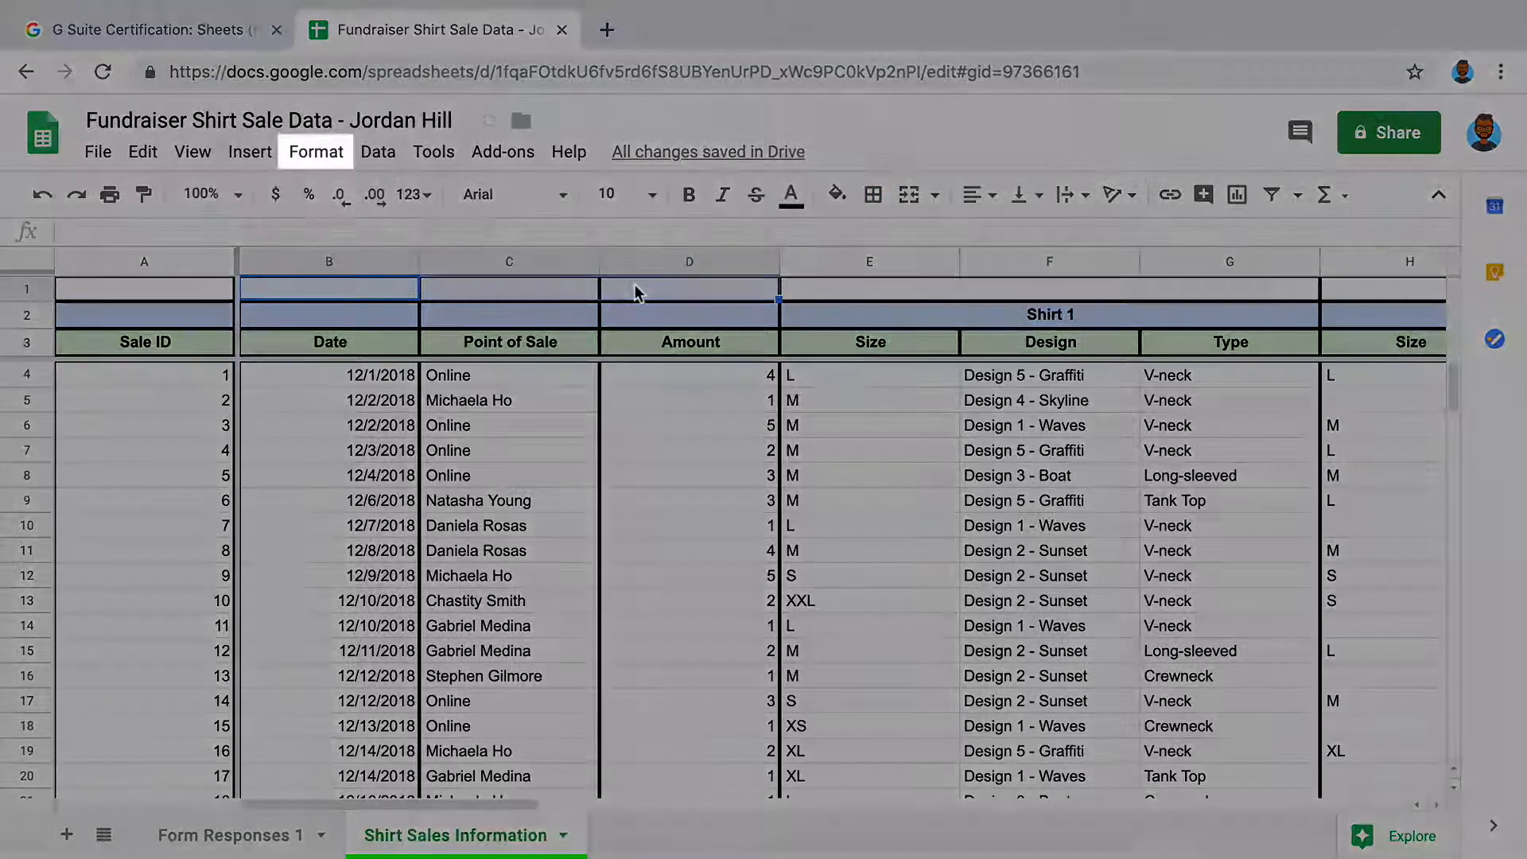
left_click(311, 165)
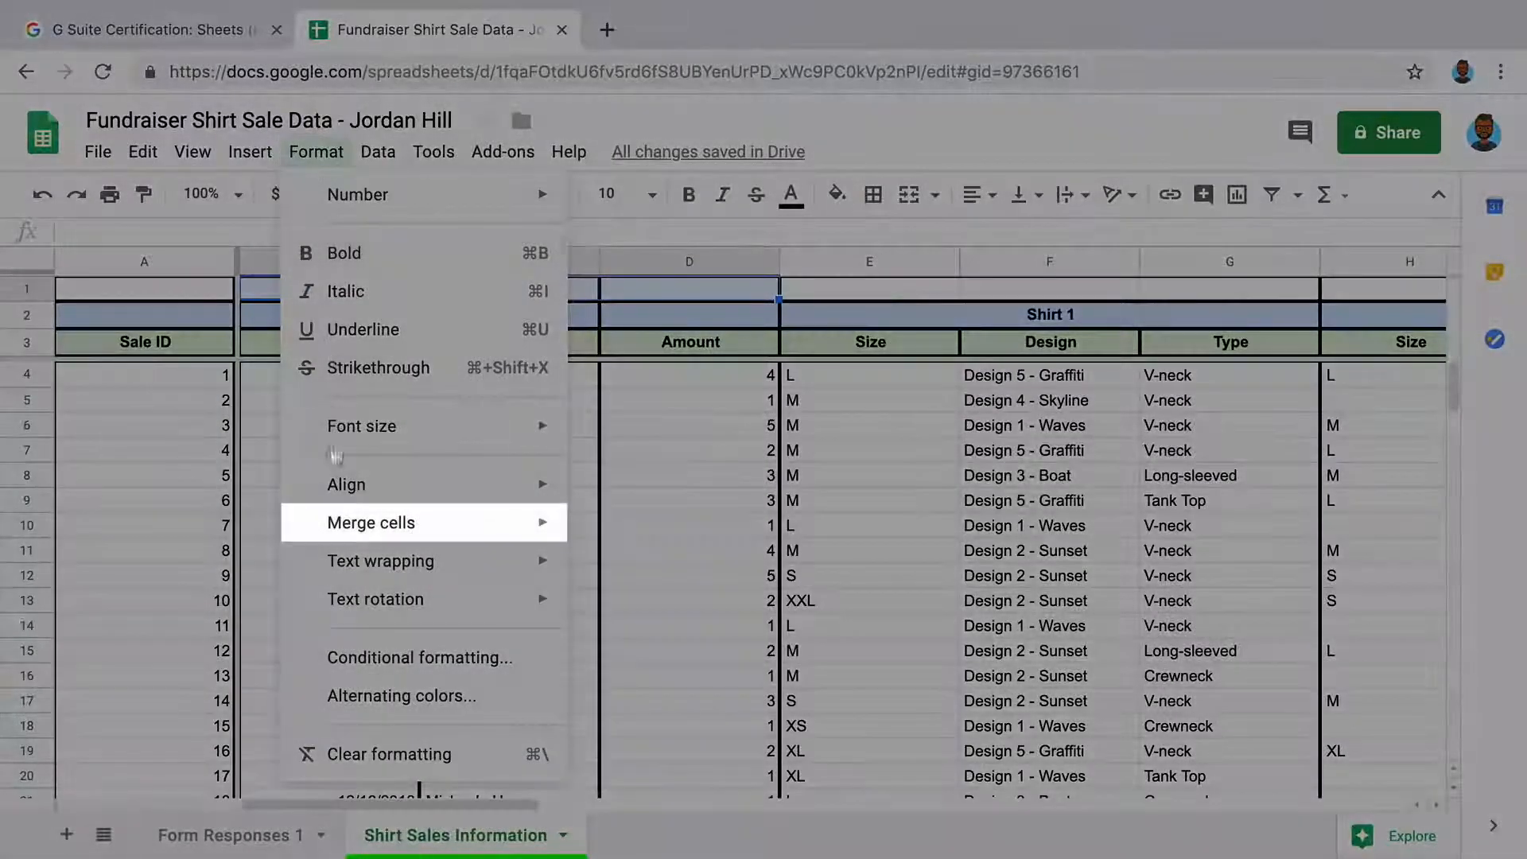
mouse_move(314, 529)
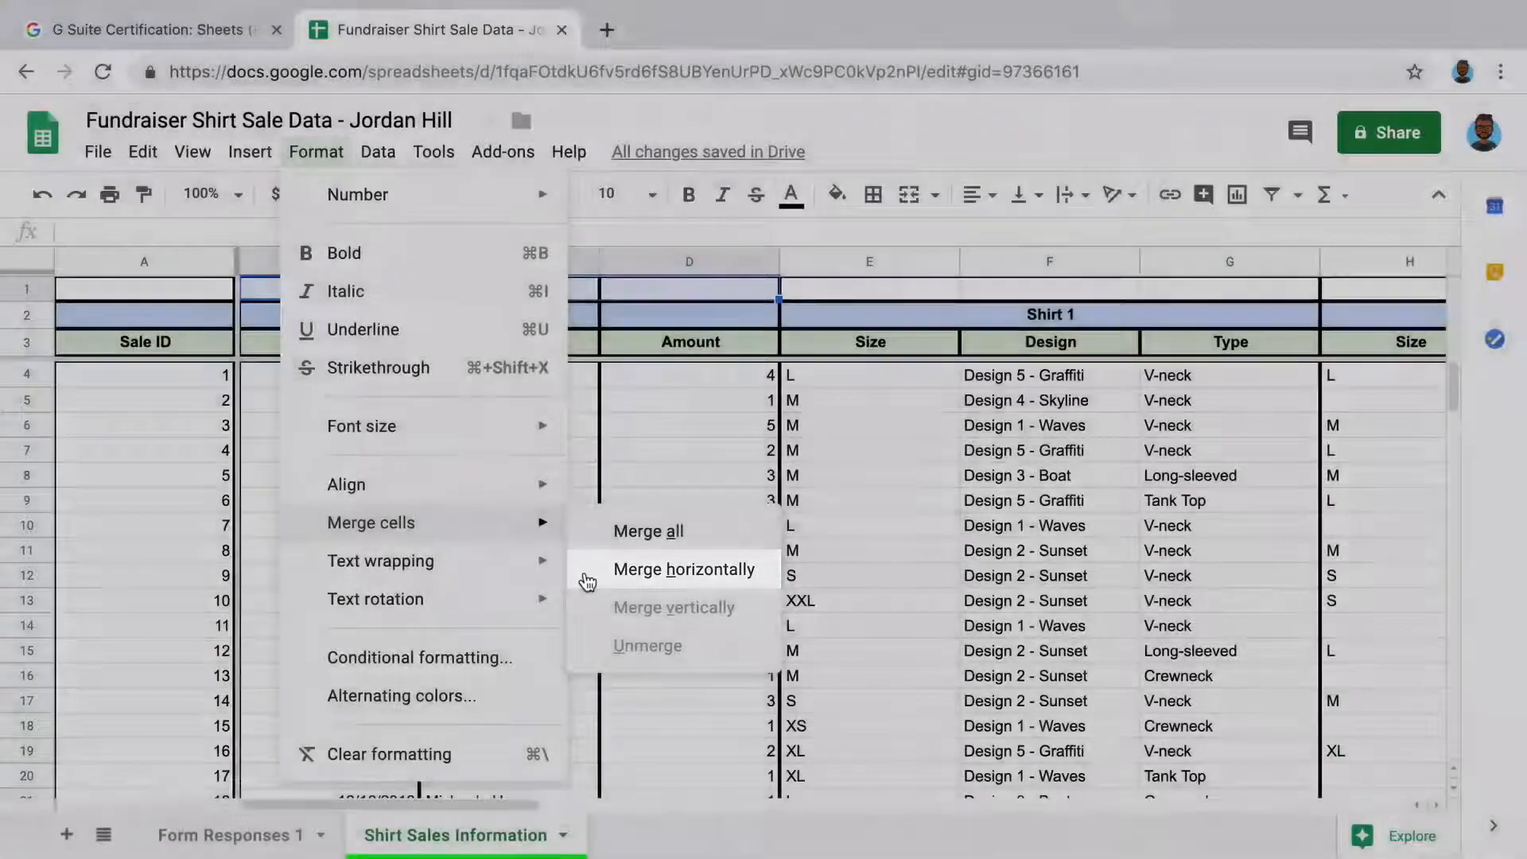
left_click(587, 571)
type("Shirt Sales Information")
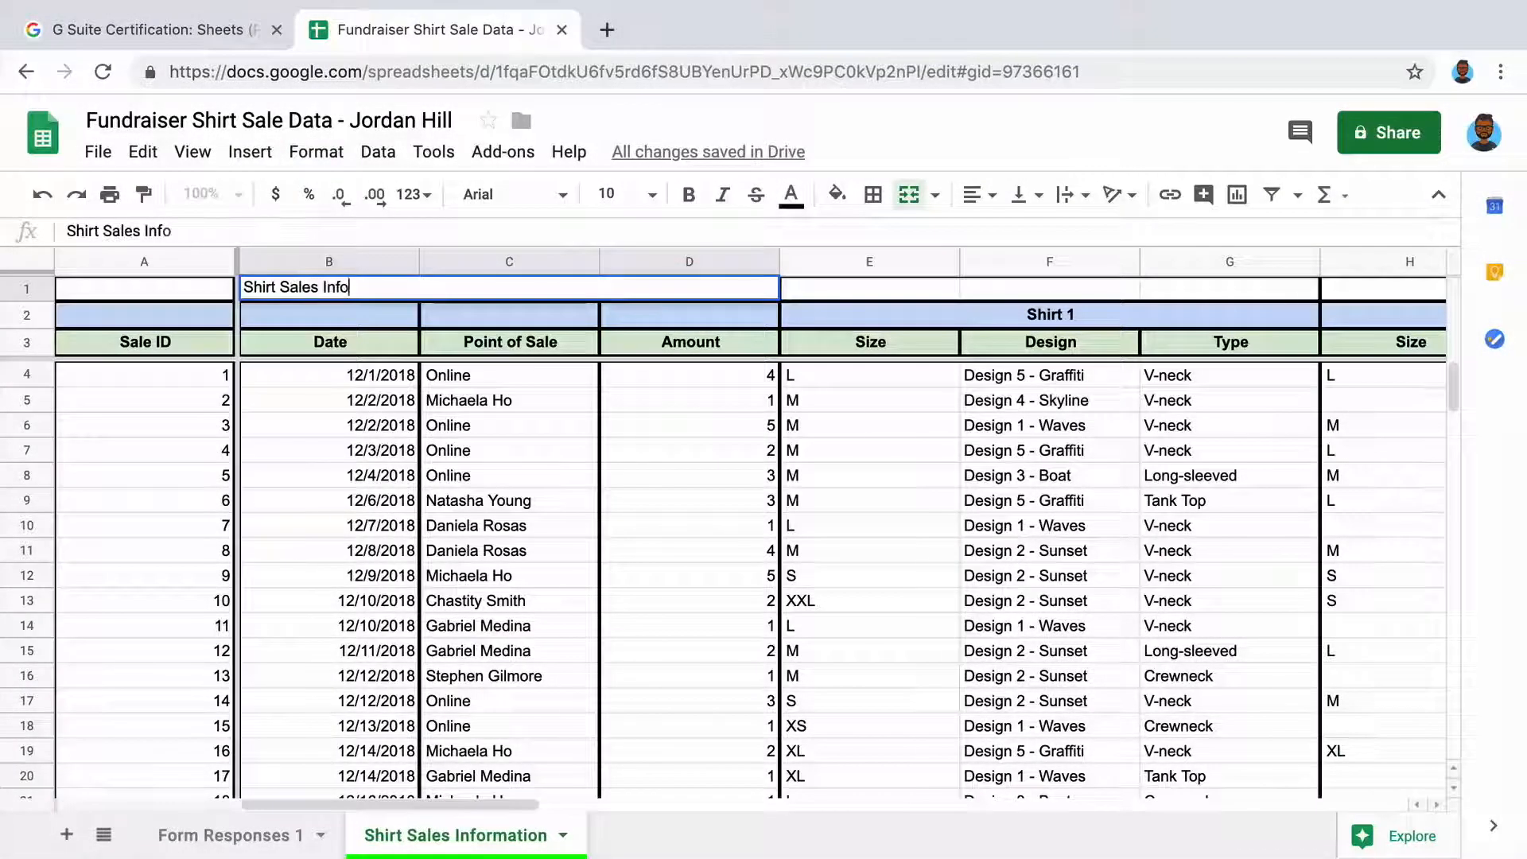
key("Return")
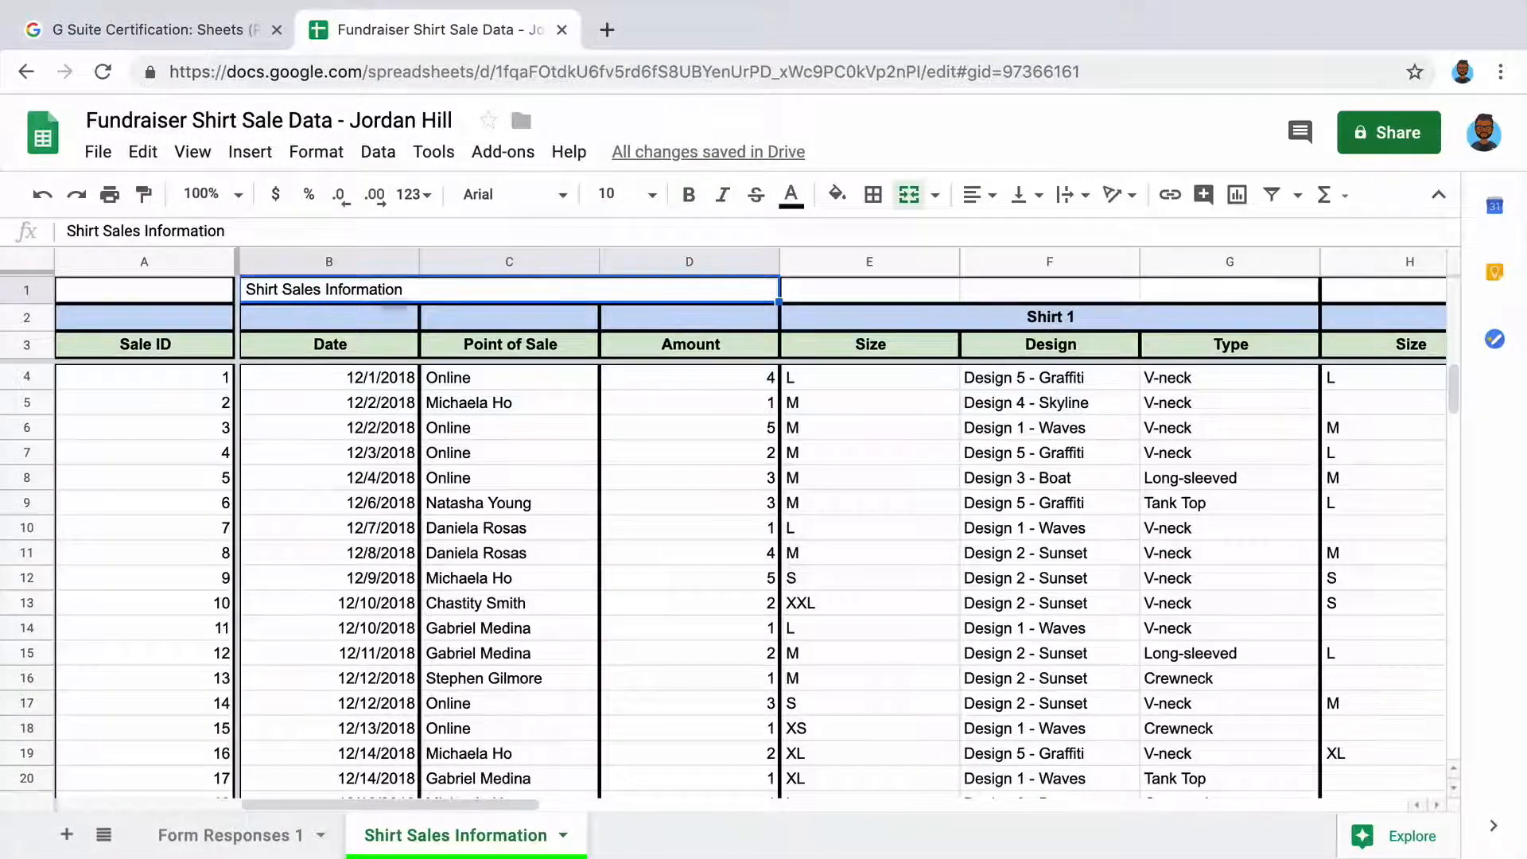
Make the title in row 1 bold and set its font size to 24
left_click(689, 194)
left_click(652, 194)
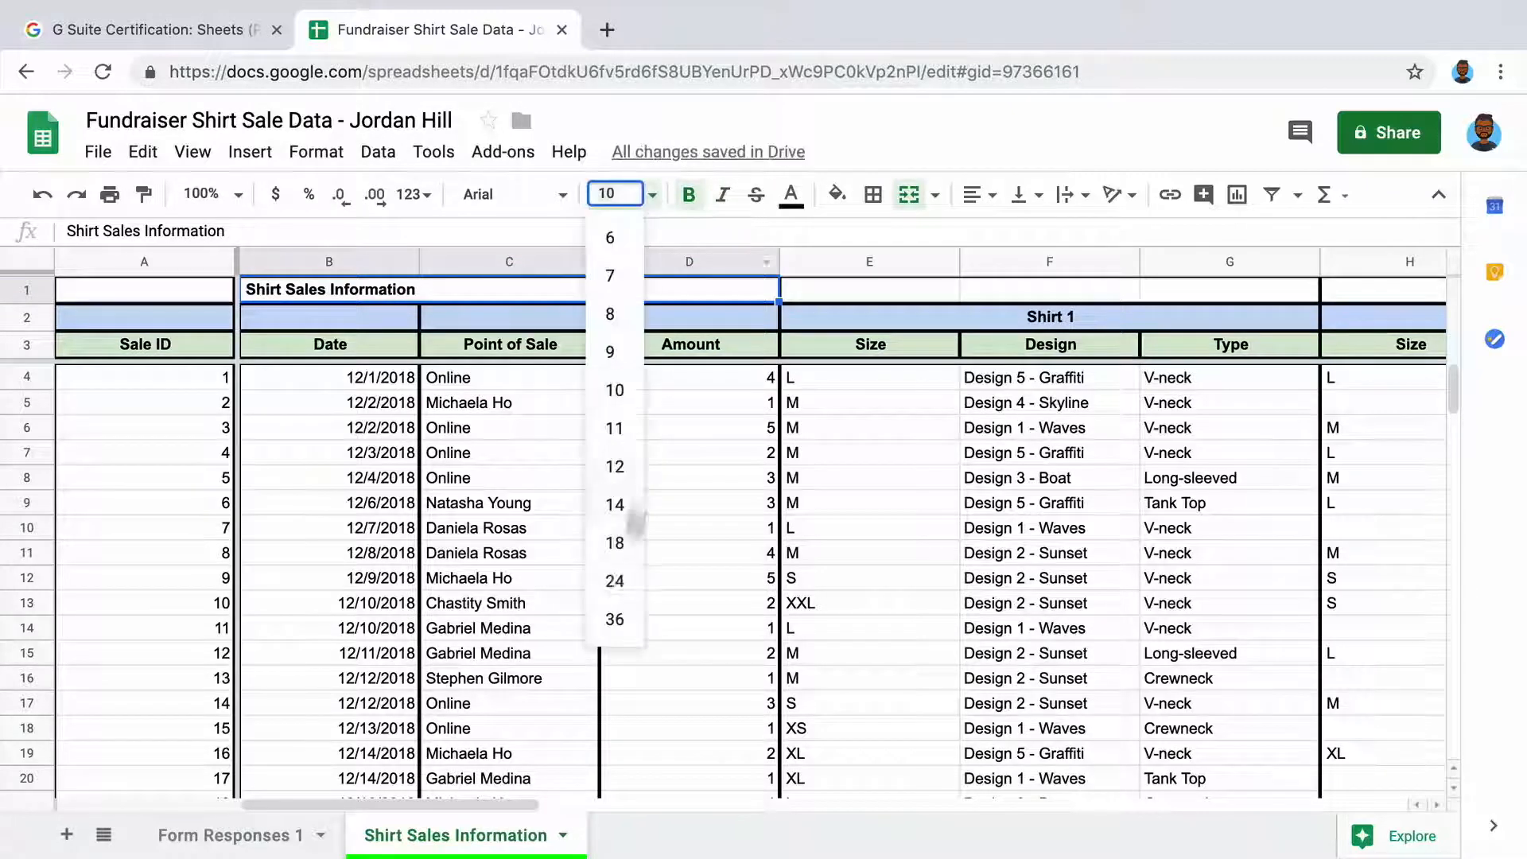
left_click(619, 582)
Fill the entire title row 1 with light pink
left_click(26, 295)
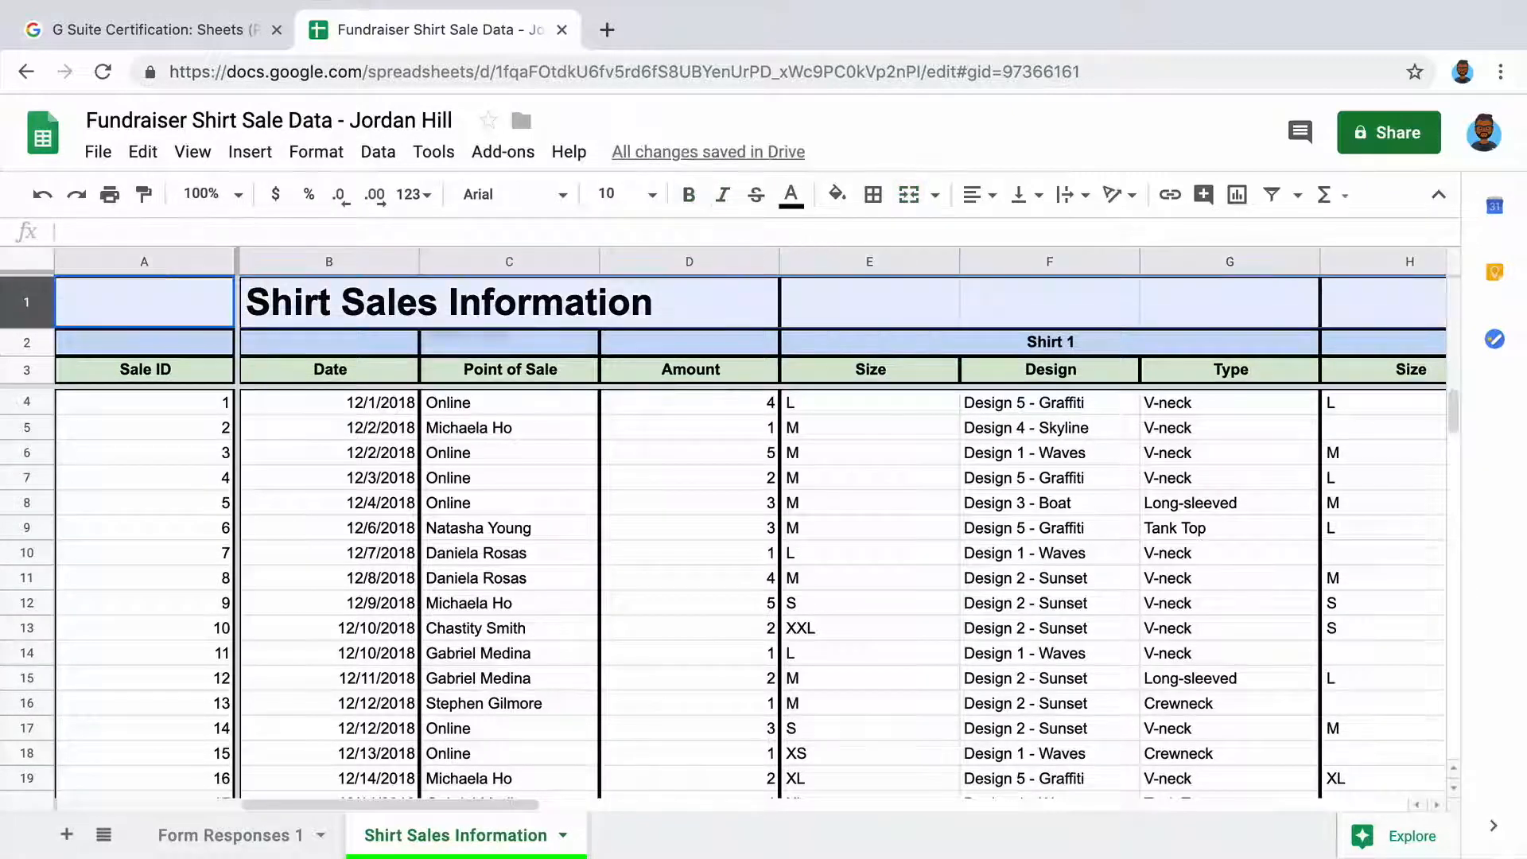
left_click(836, 194)
left_click(1047, 340)
Change the font of the "Shirt Sales Information" title to Poppins
left_click(671, 300)
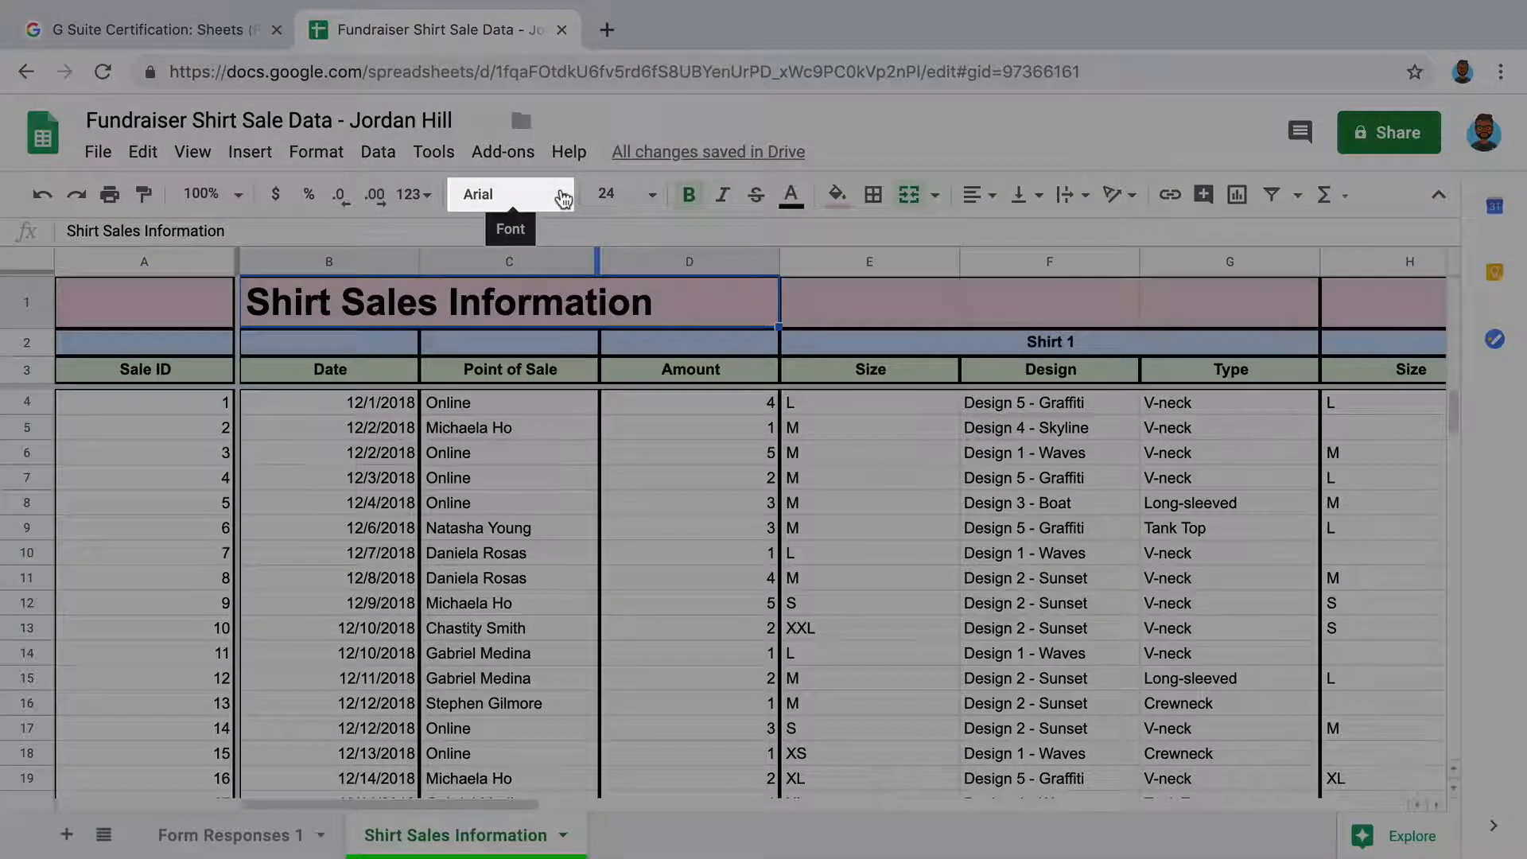
left_click(563, 197)
scroll(562, 426, "down", 3)
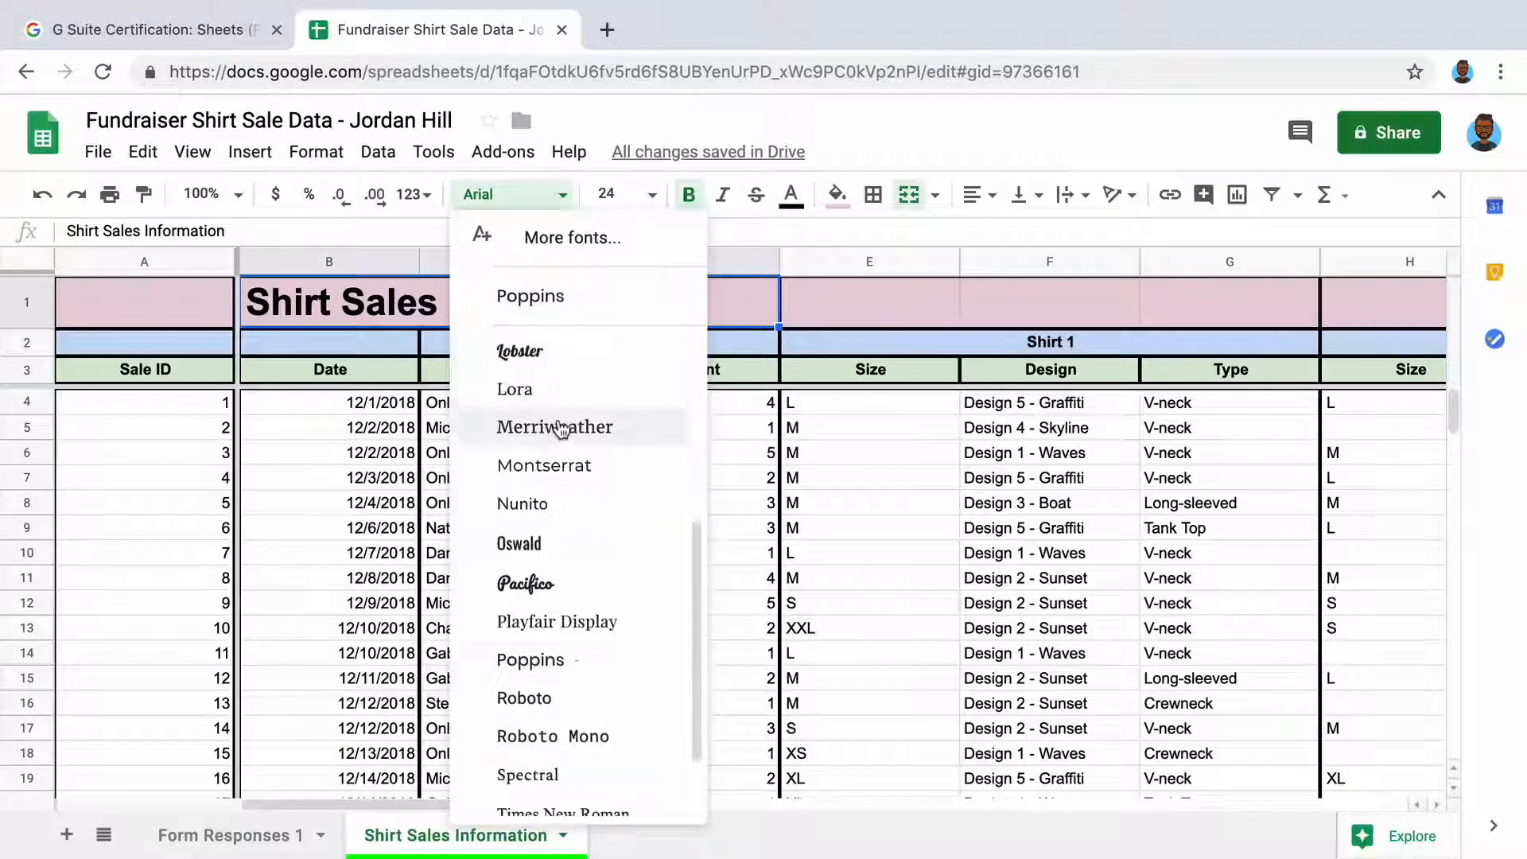
left_click(577, 661)
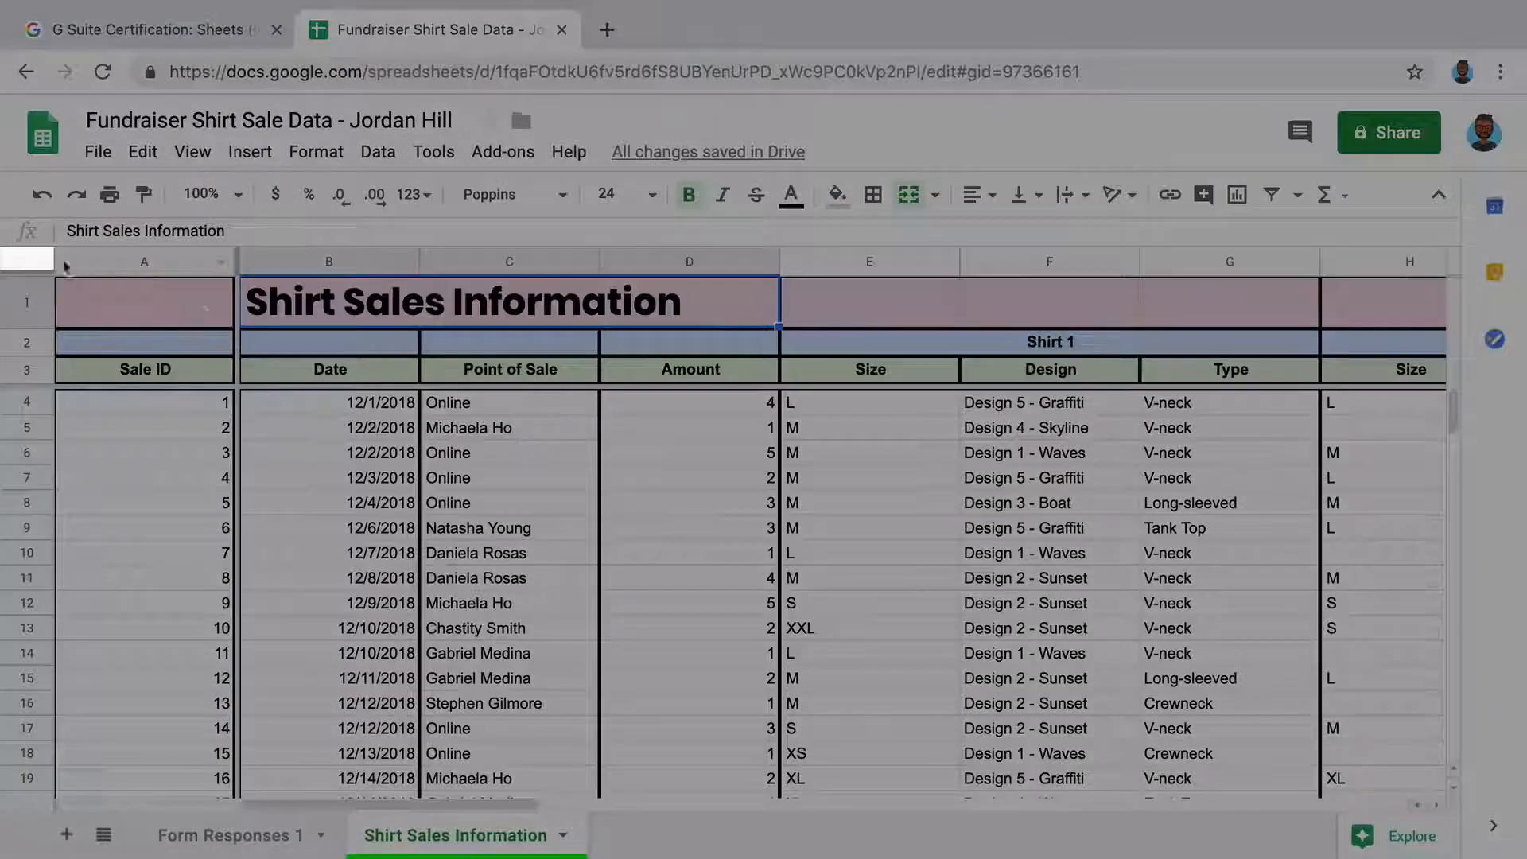
Narrow all columns of the sheet equally and widen the Amount column just enough to fit the full title
left_click(32, 265)
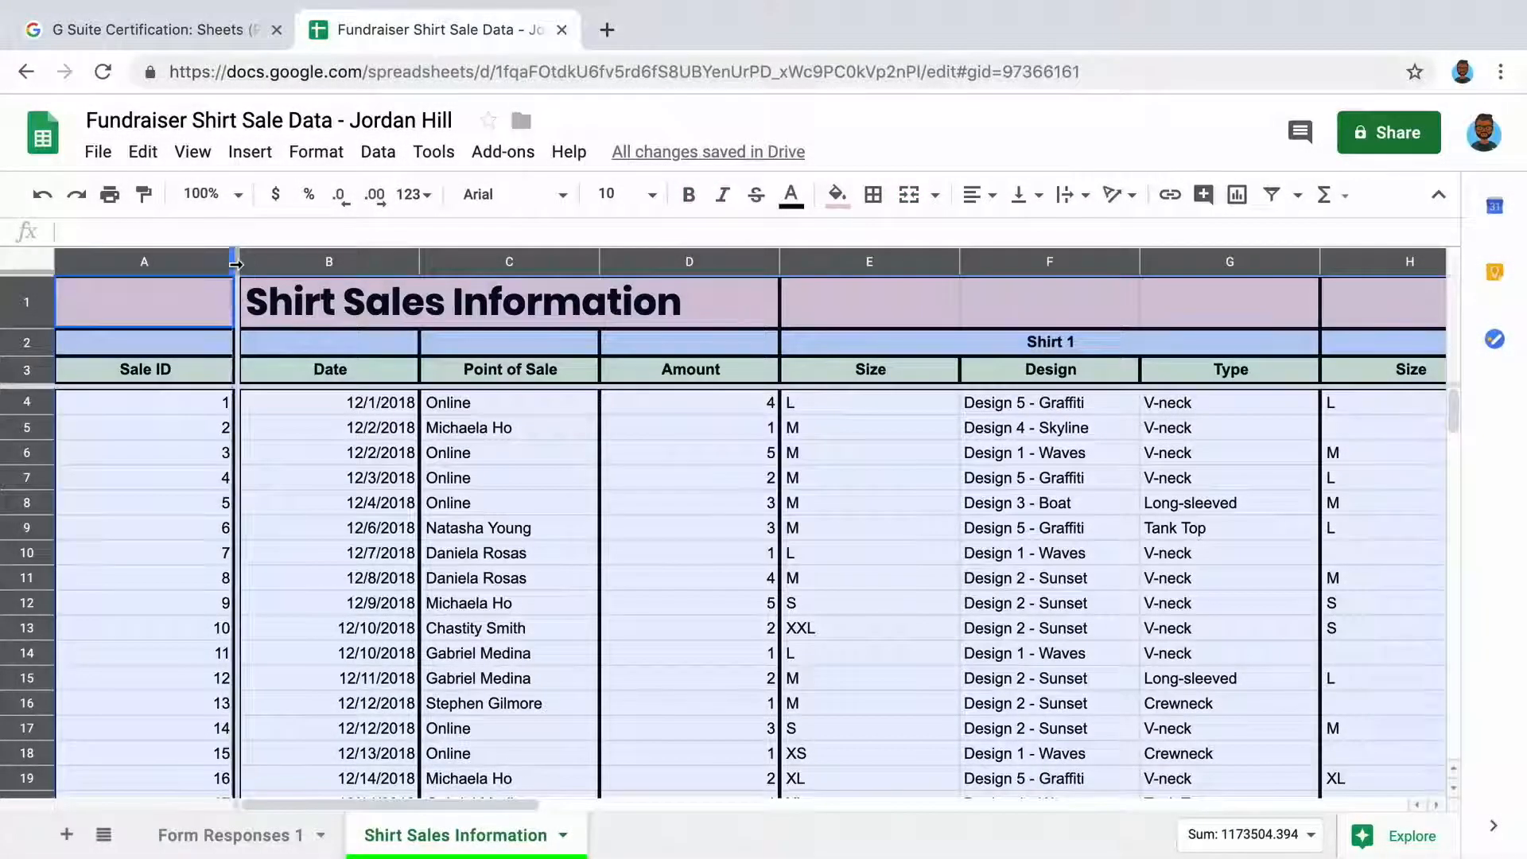
left_click_drag(236, 265, 195, 264)
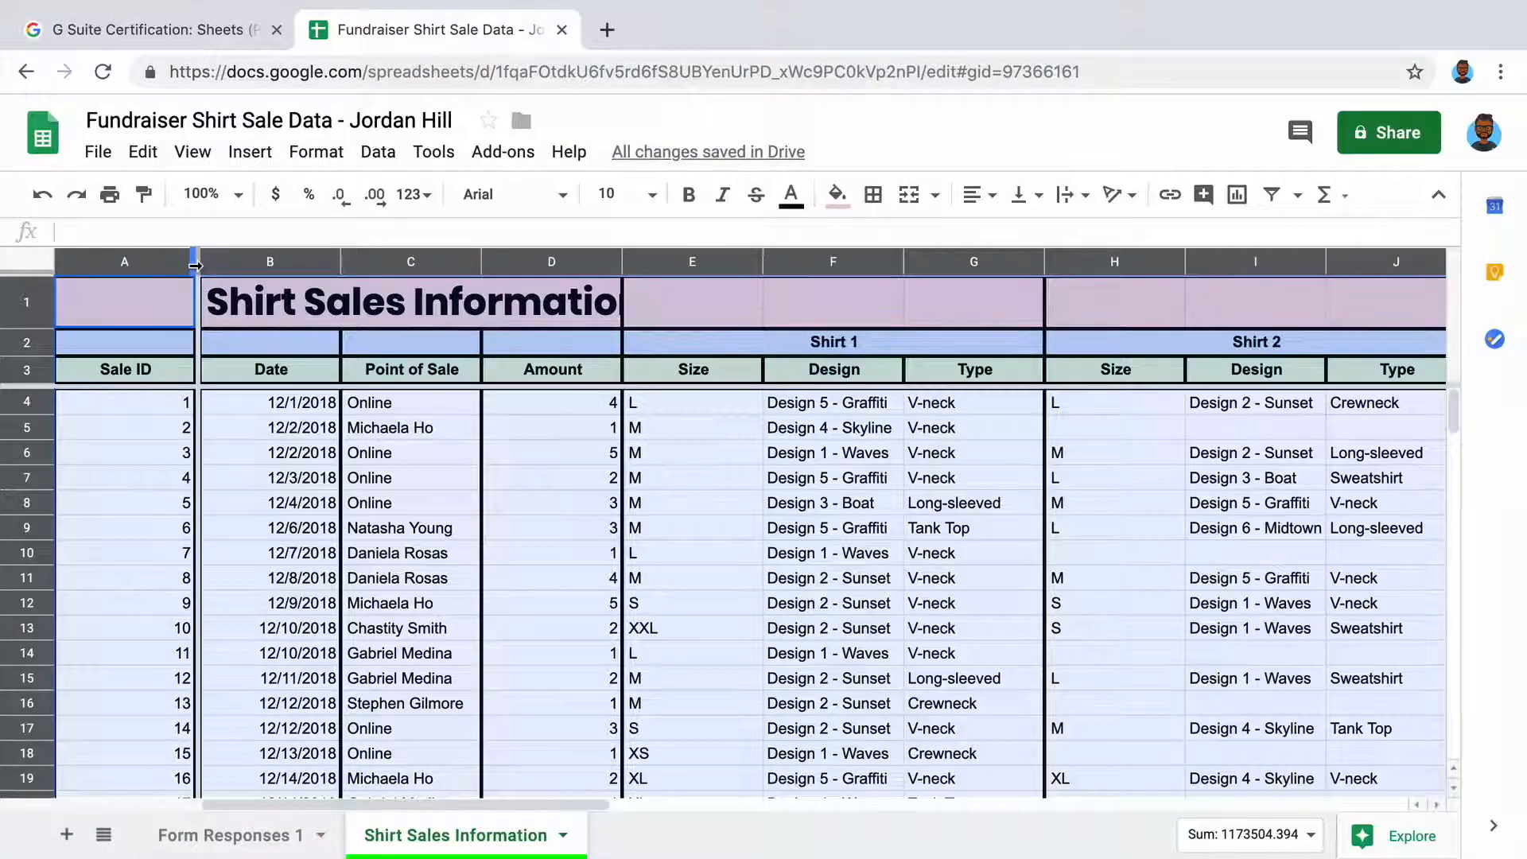
left_click(310, 413)
left_click_drag(623, 261, 644, 261)
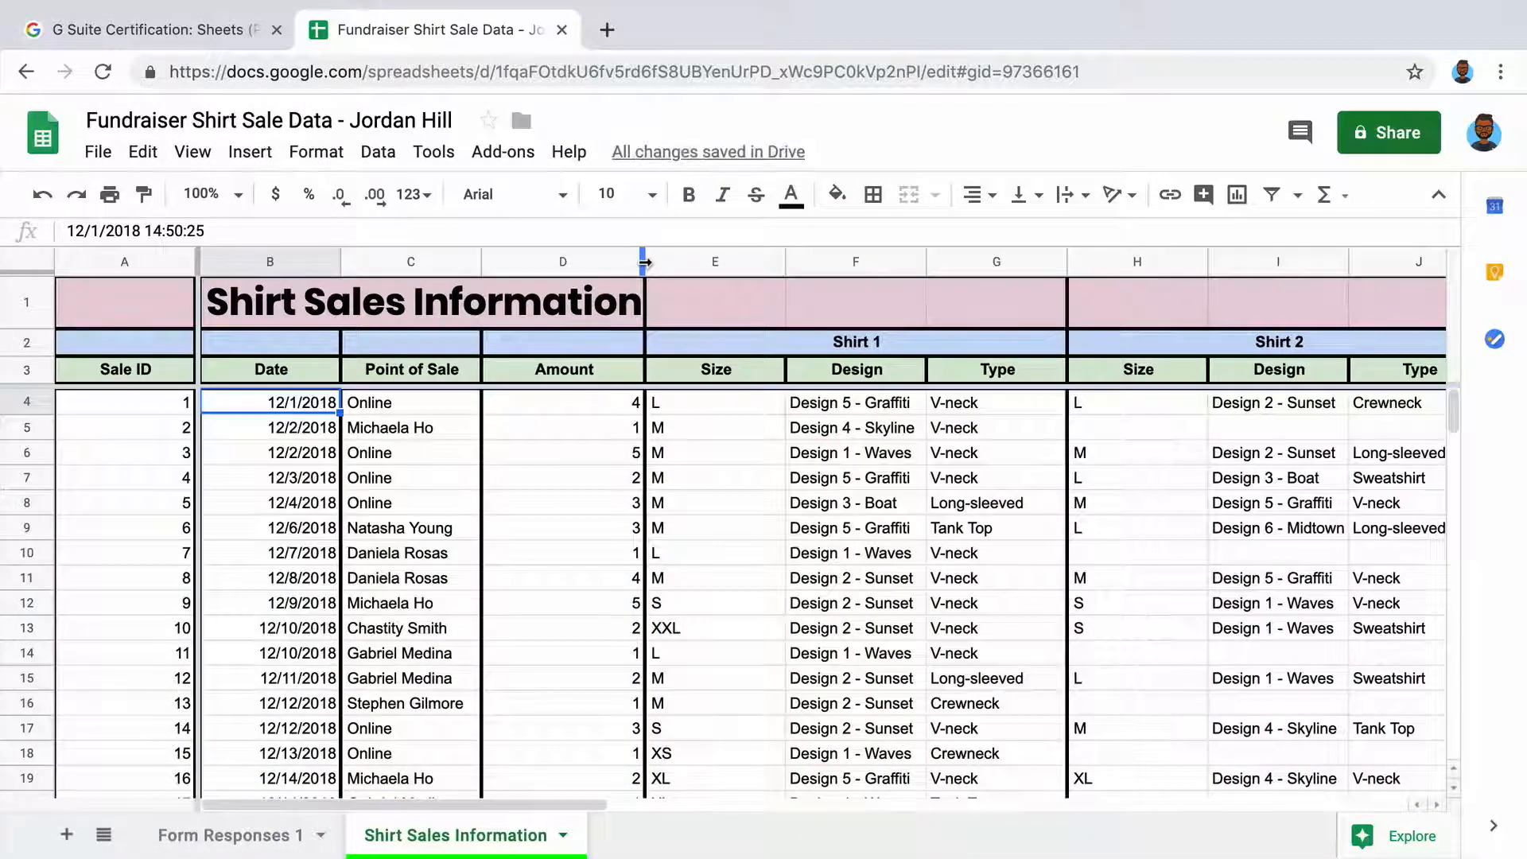
Delete the empty columns V through AA after the Source column and return to the beginning of the sheet
scroll(612, 748, "right", 10)
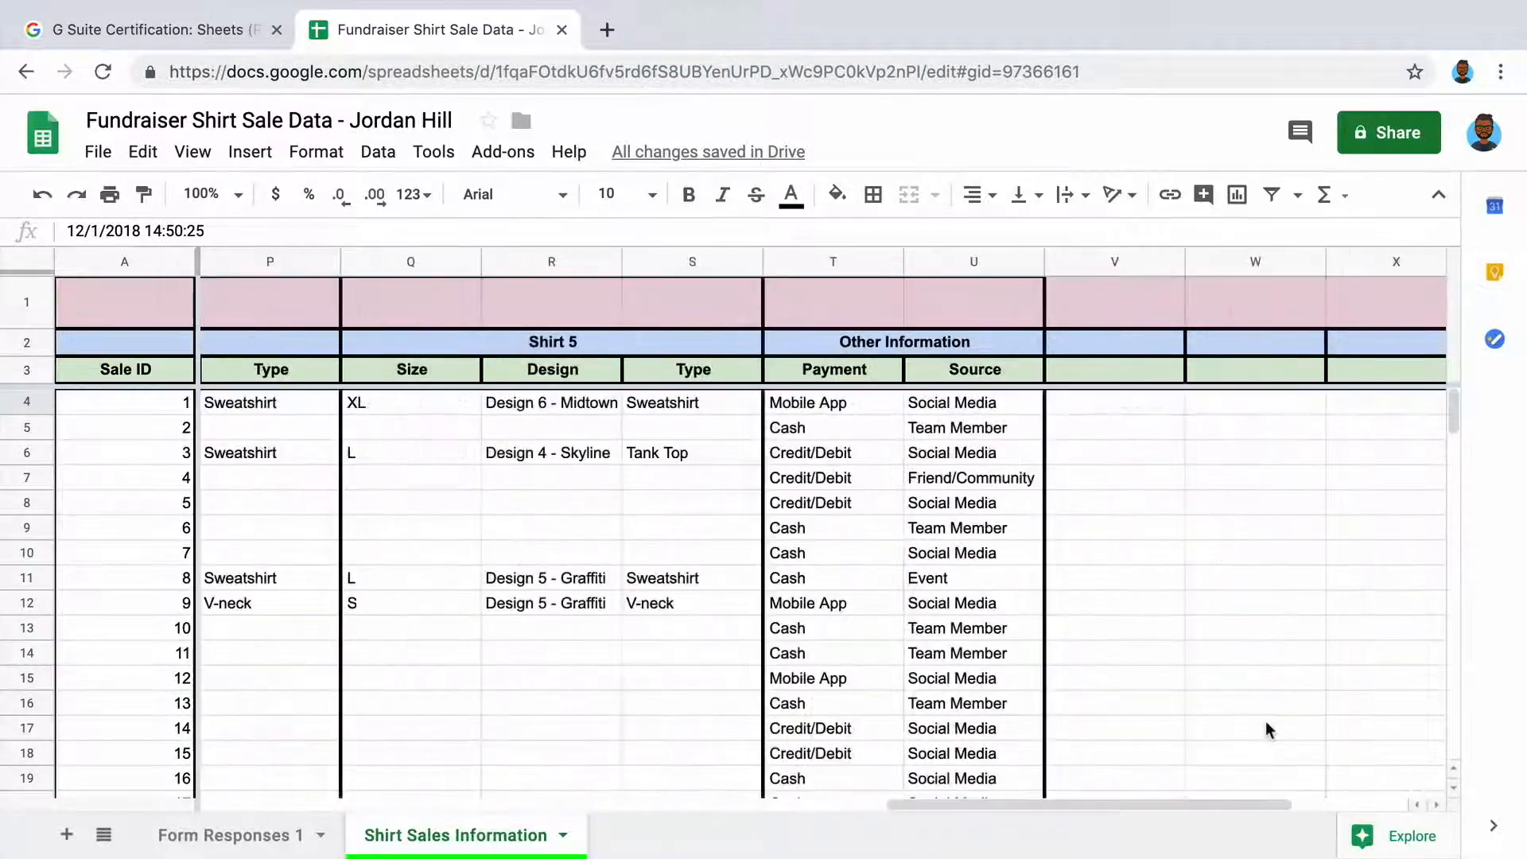
left_click(1140, 265)
scroll(1139, 265, "right", 4)
left_click(1289, 263, "shift")
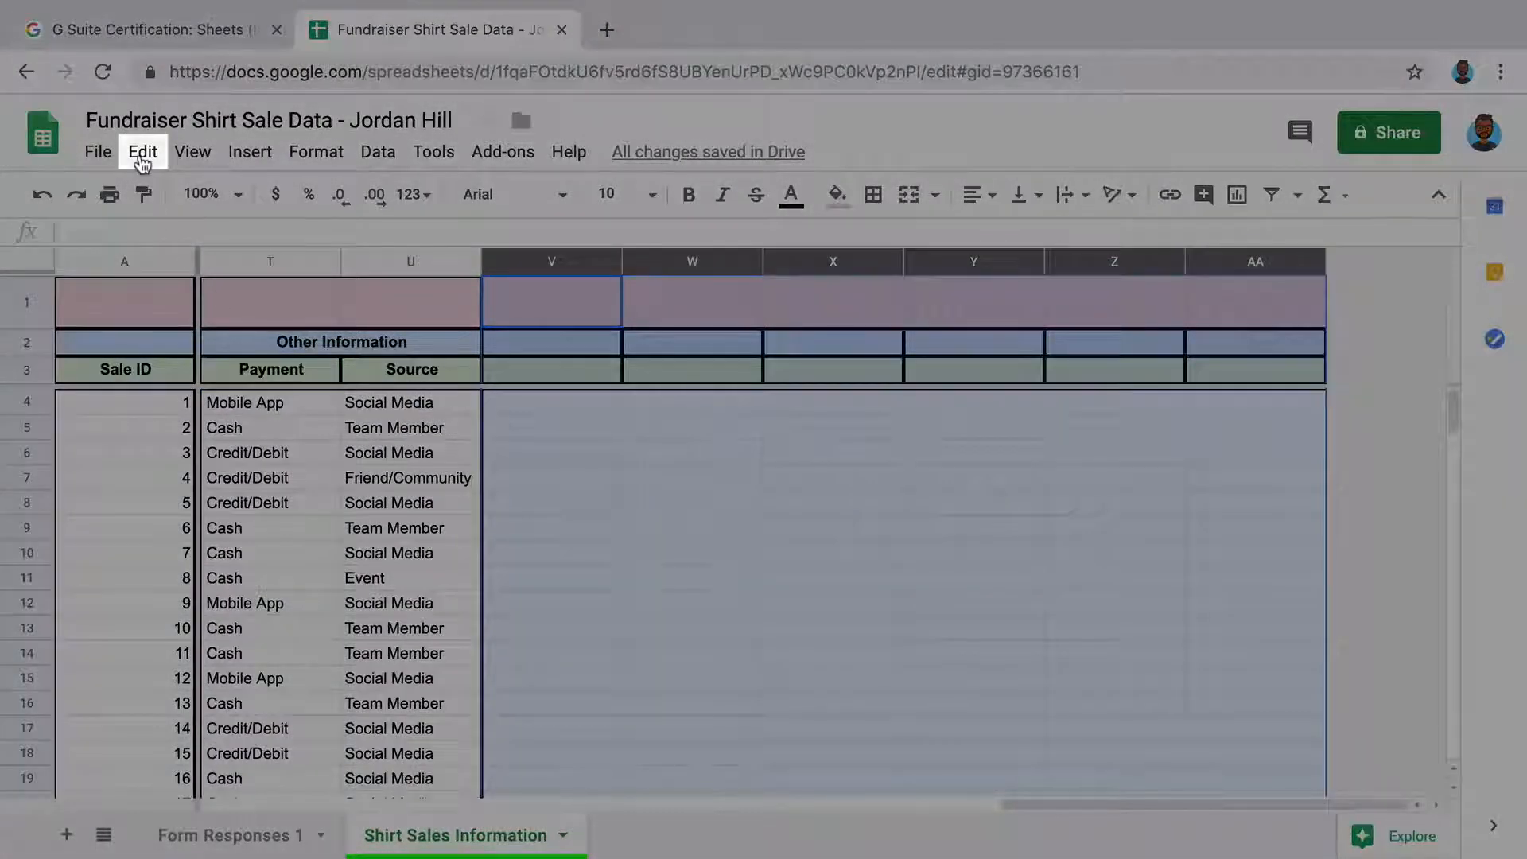
left_click(142, 156)
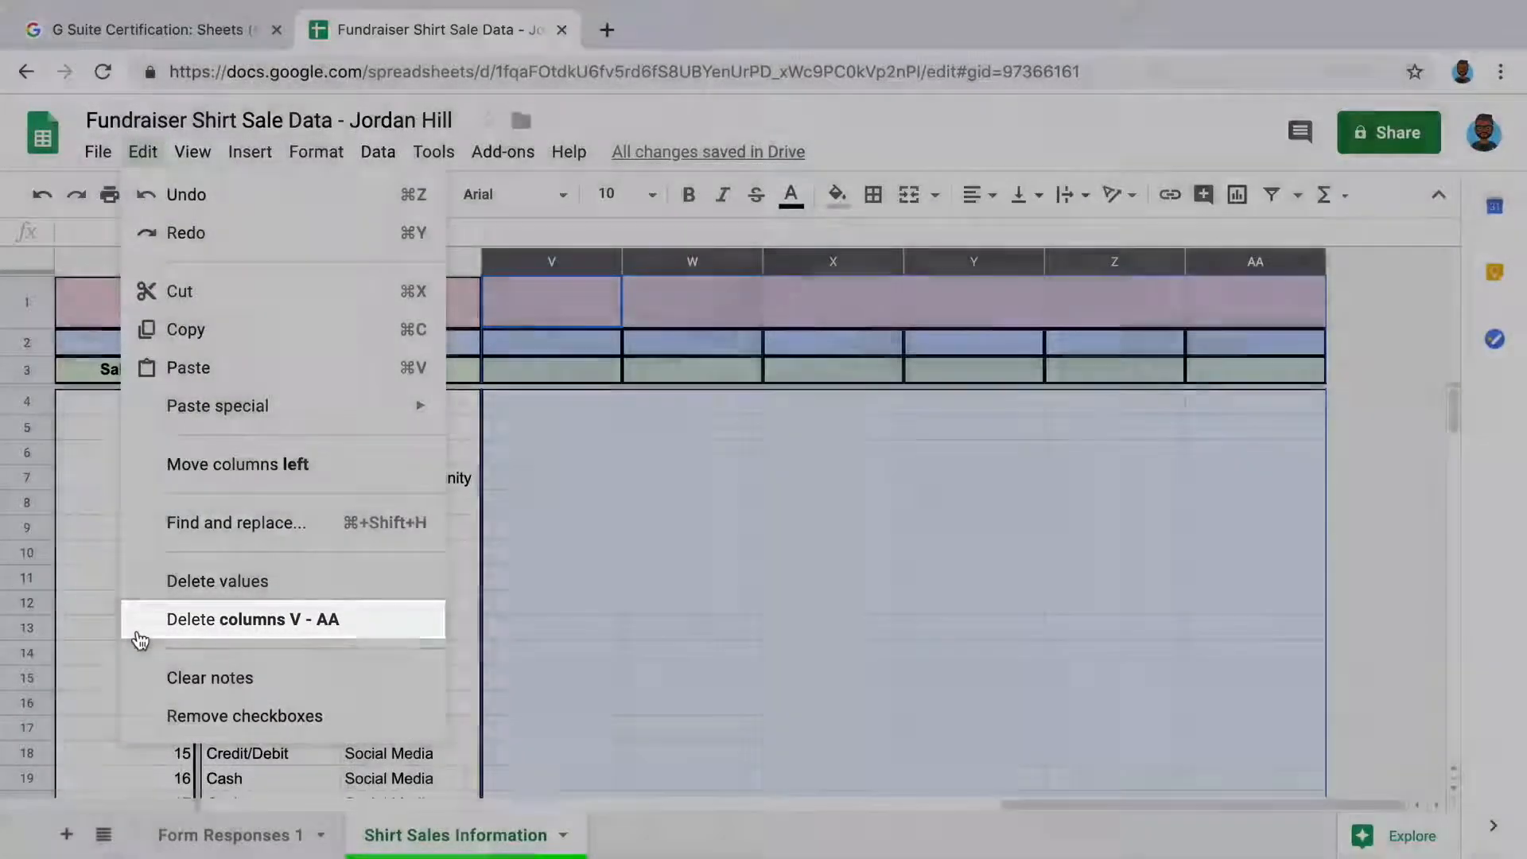
left_click(139, 632)
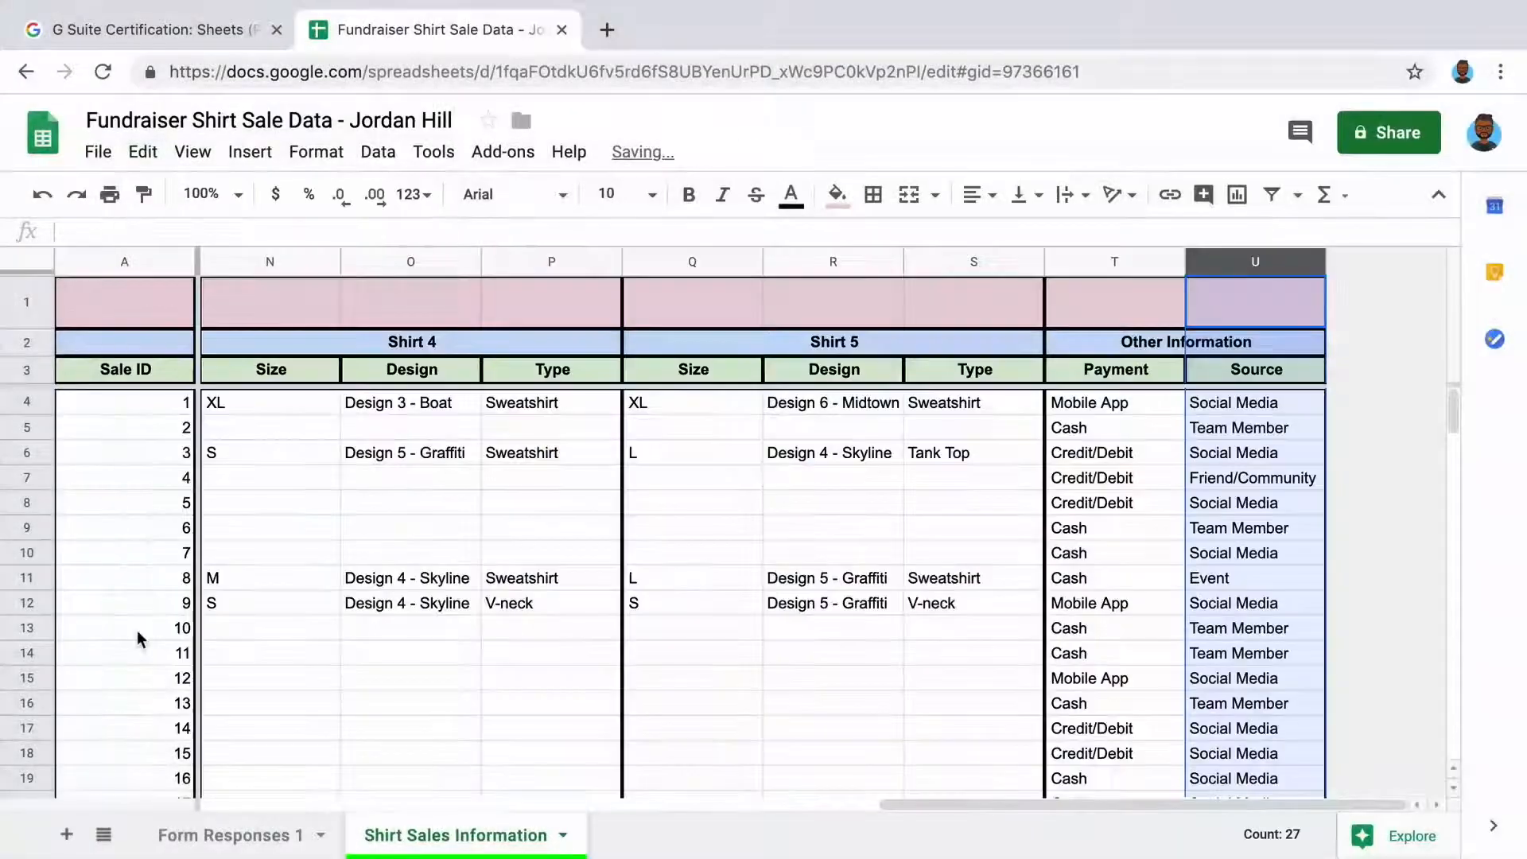
left_click_drag(937, 807, 230, 819)
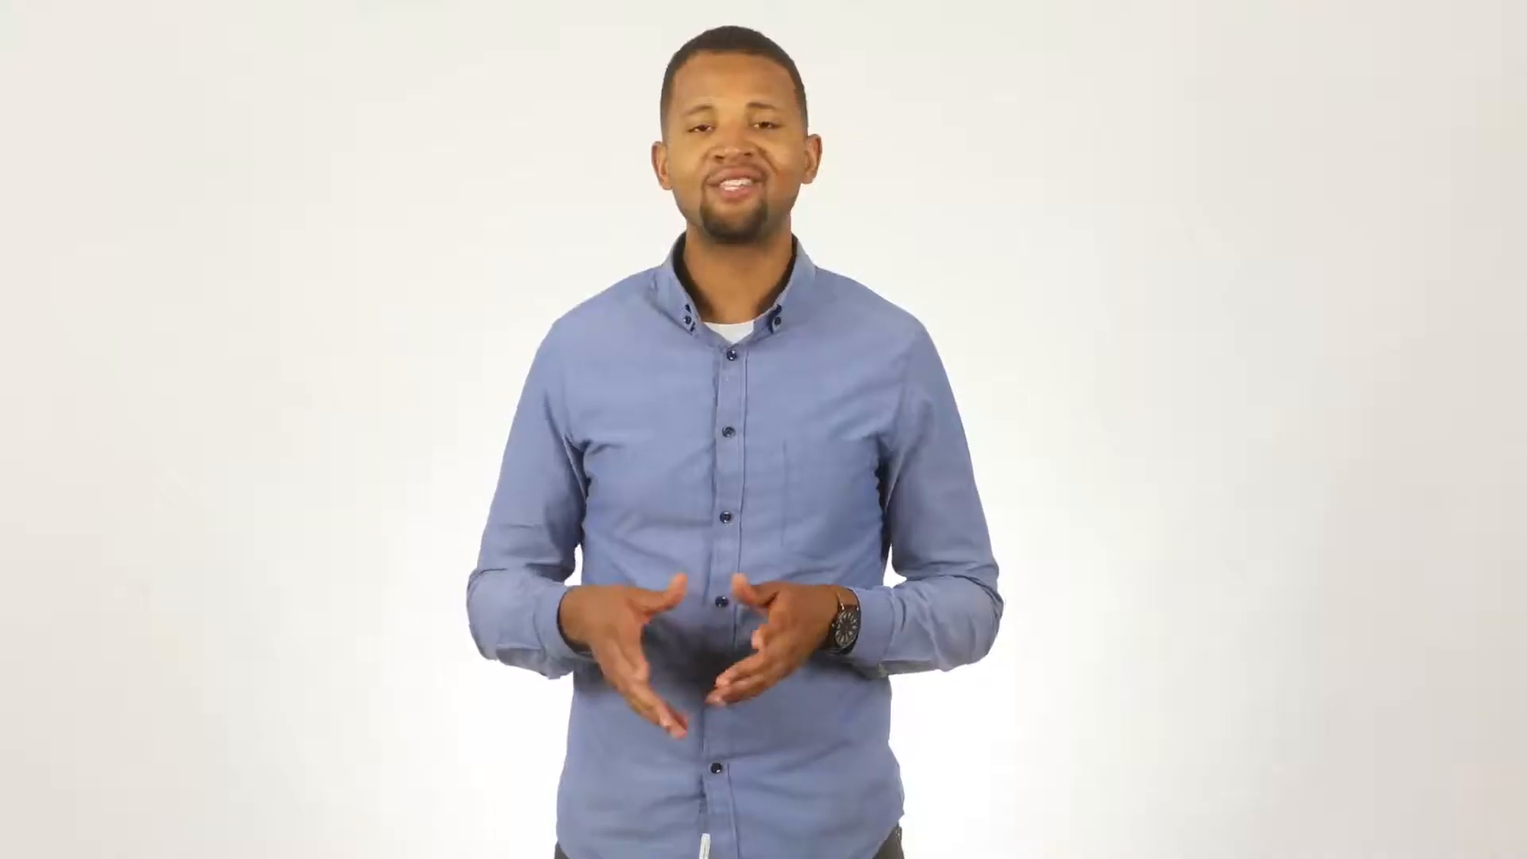